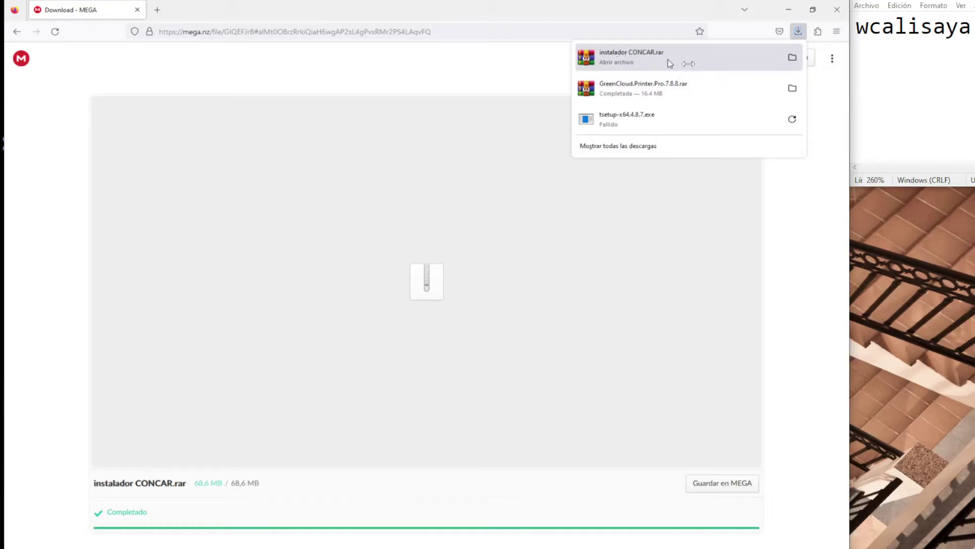
- Show the completed instalador CONCAR.rar download in its Descargas folder
left_click(793, 57)
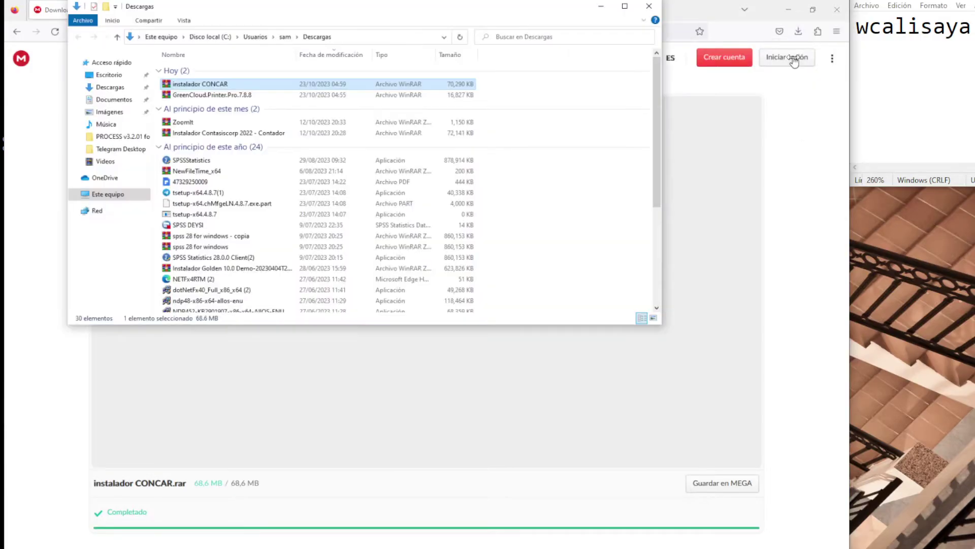
- Open instalador CONCAR.rar in WinRAR, dismiss the licence reminder, and select the instalador CONCAR folder
left_click(790, 12)
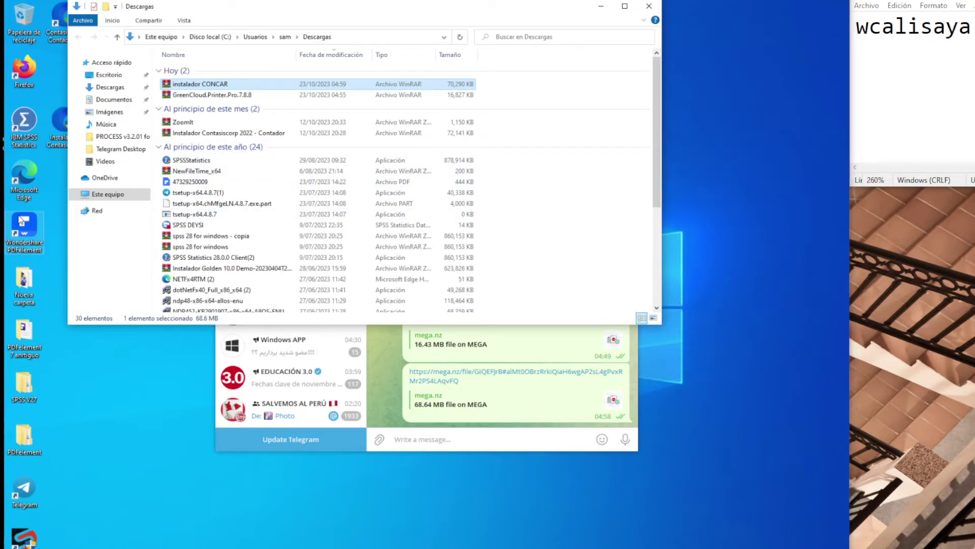
double_click(221, 86)
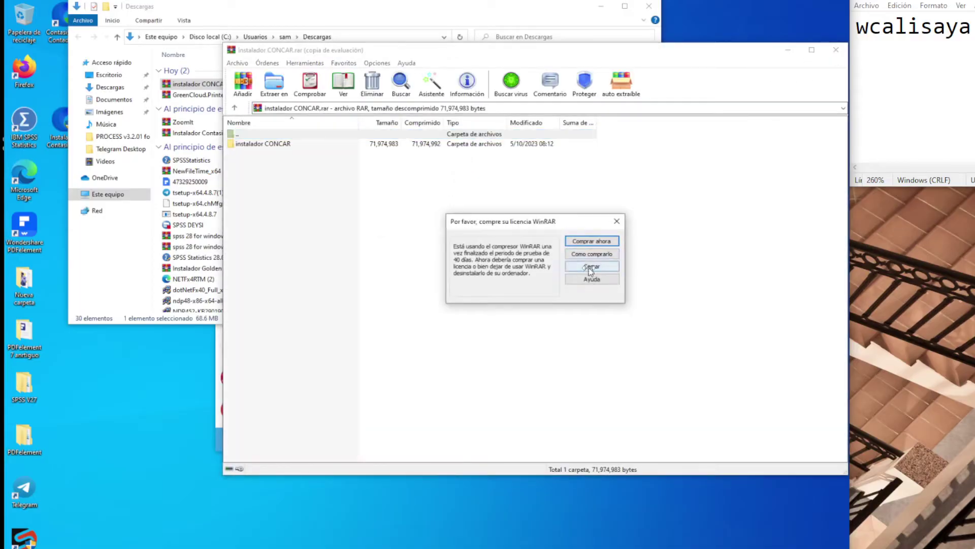
left_click(591, 266)
left_click(836, 50)
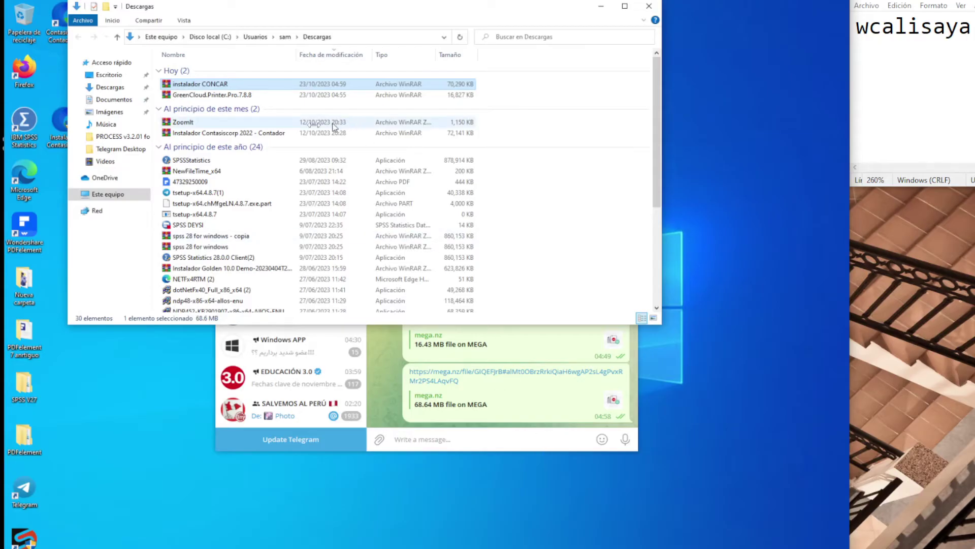
double_click(214, 87)
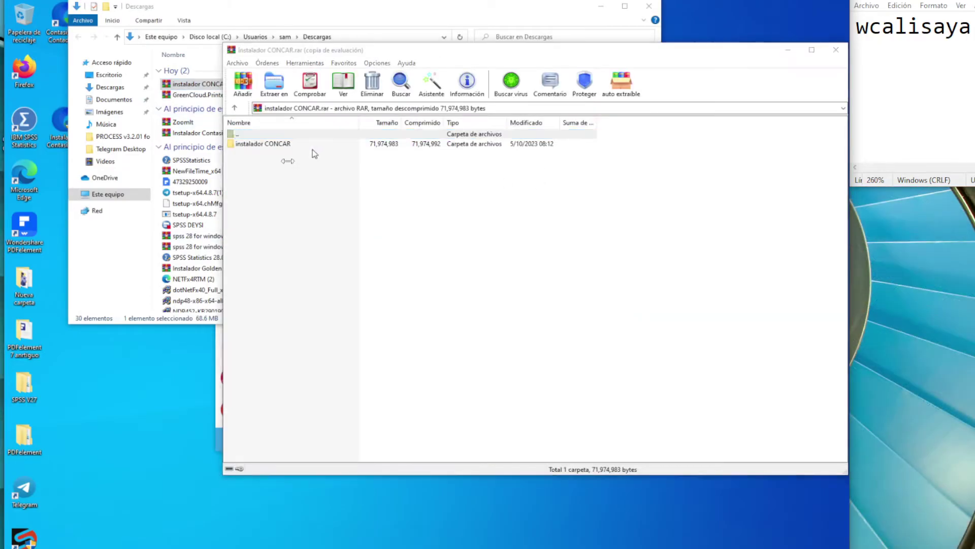
left_click(587, 266)
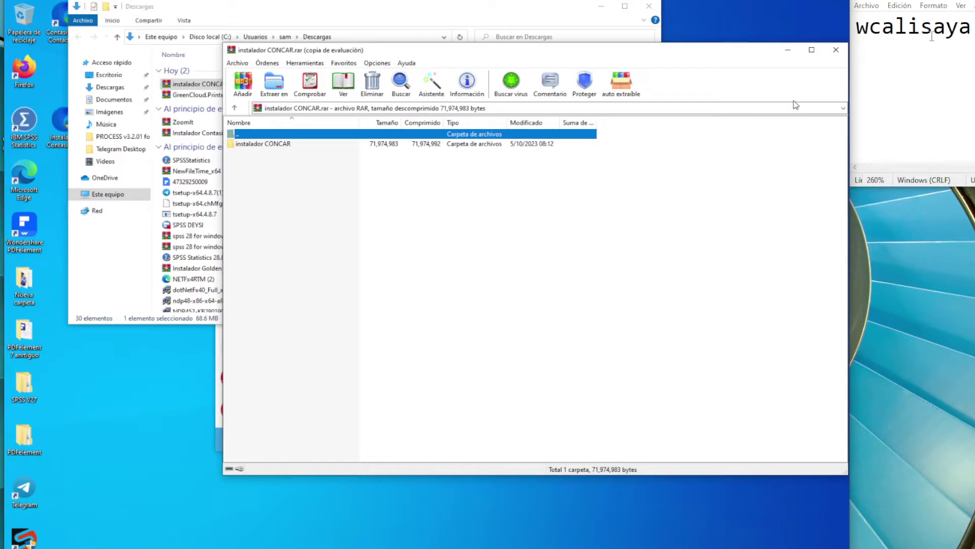
left_click(272, 145)
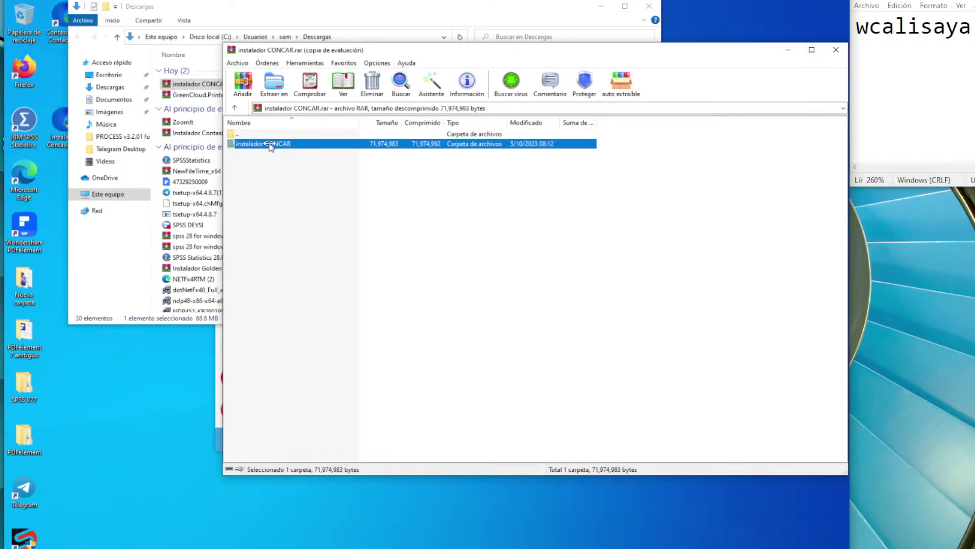
- Extract the instalador CONCAR folder to the desktop by entering the archive password
left_click_drag(272, 144, 133, 446)
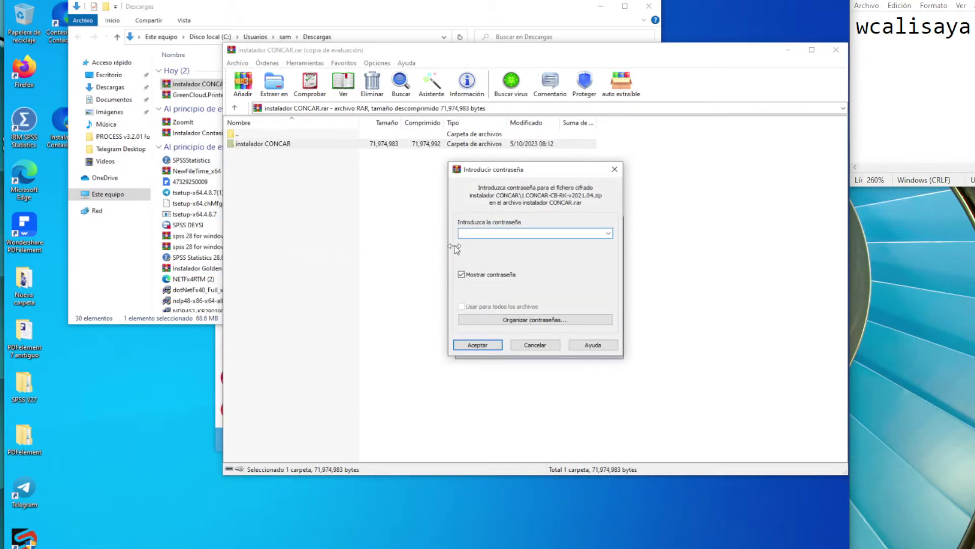
left_click(477, 345)
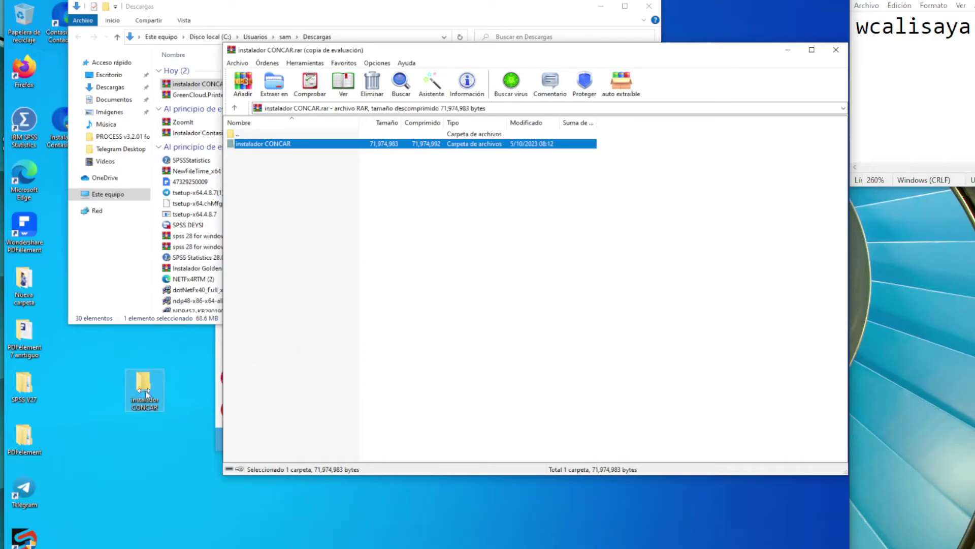
left_click(789, 51)
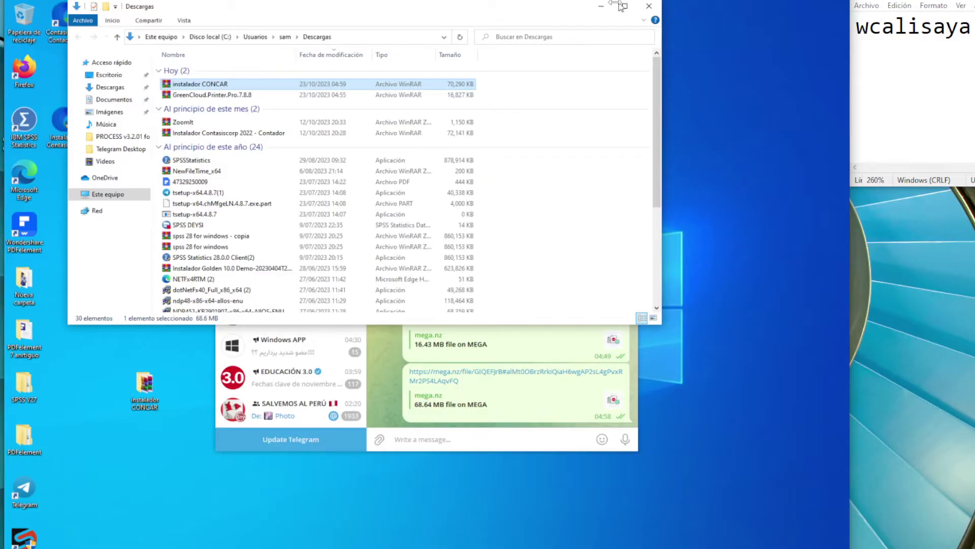
- Clear the desktop, open the extracted instalador CONCAR folder, and select 1 CONCAR-CB-RK-v2021.04
left_click(599, 6)
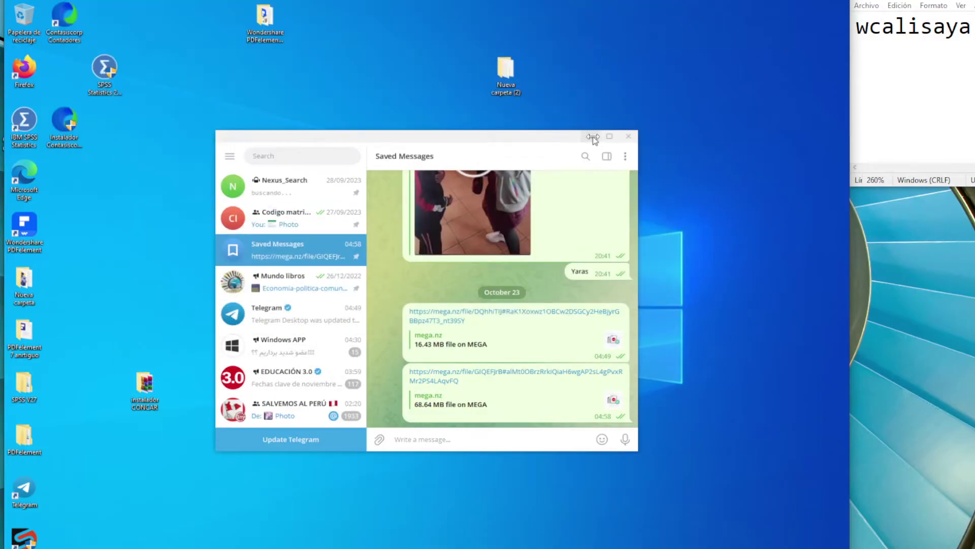
left_click(590, 140)
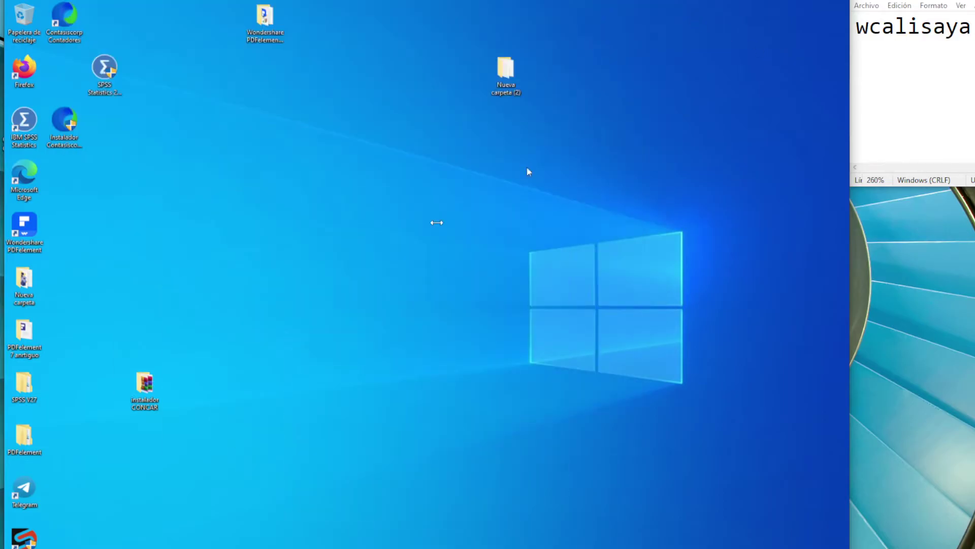
double_click(147, 388)
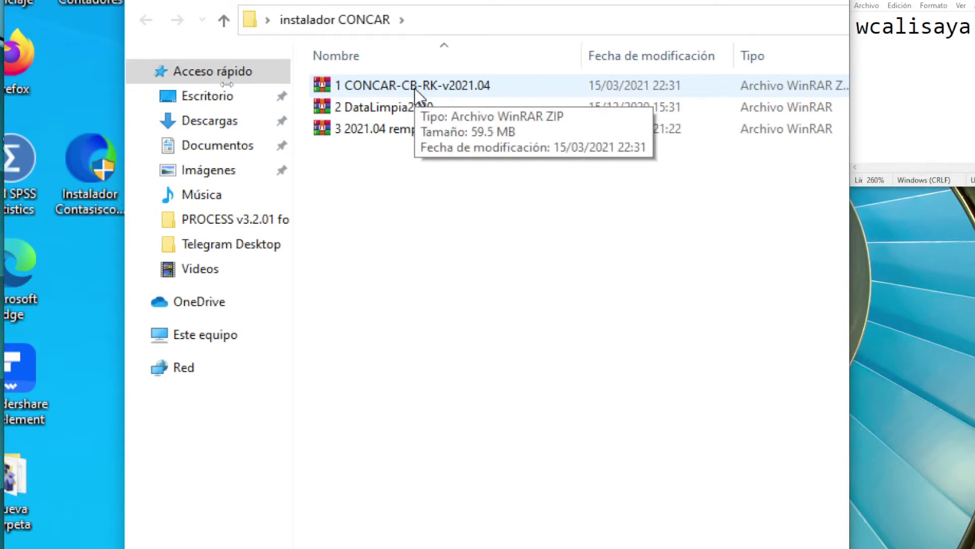
left_click(415, 88)
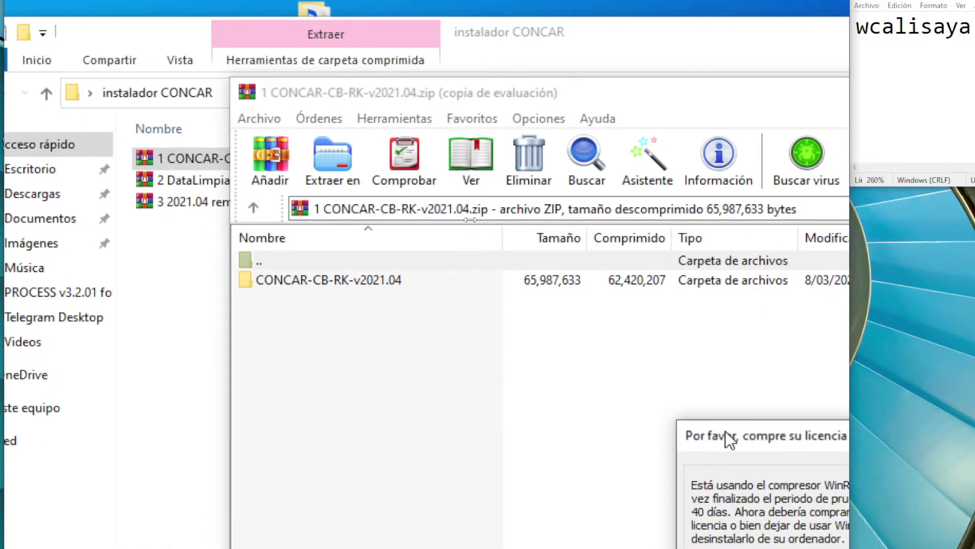
- Dismiss the WinRAR licence reminder and close the 1 CONCAR-CB-RK-v2021.04 archive window
left_click_drag(725, 431, 381, 376)
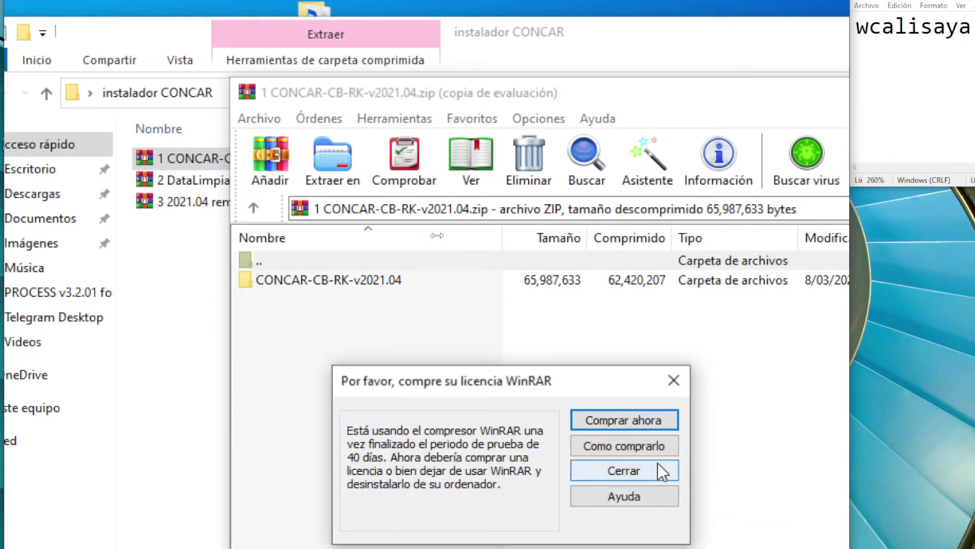
left_click(658, 468)
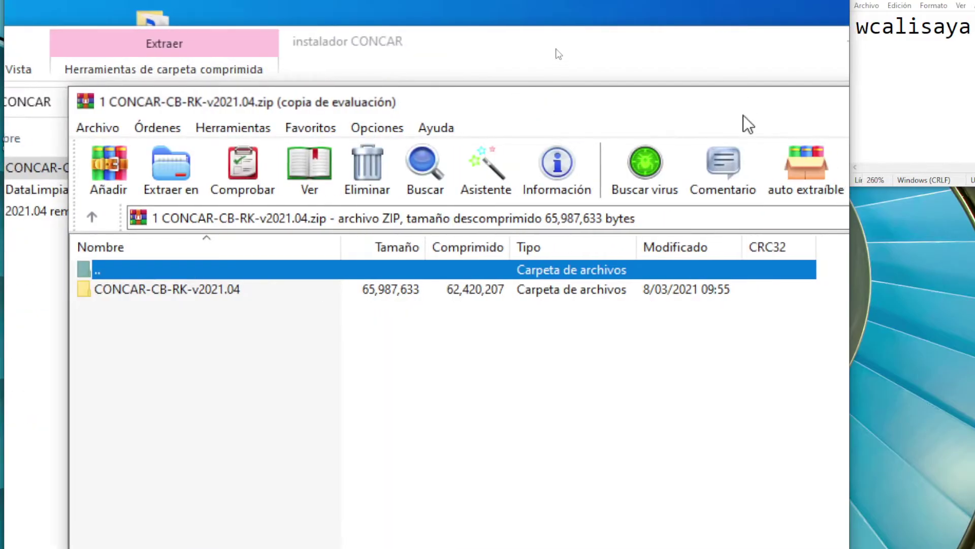
left_click_drag(744, 106, 343, 127)
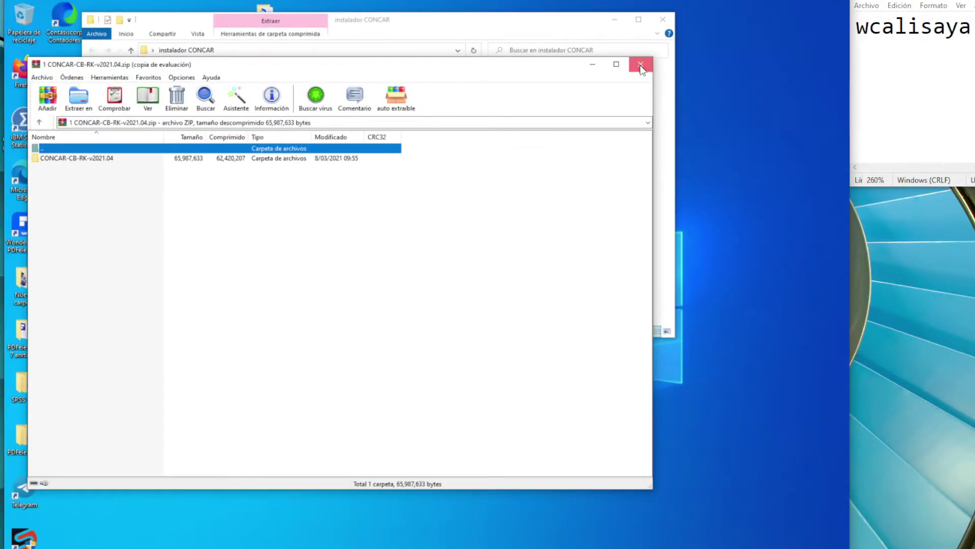
left_click(641, 65)
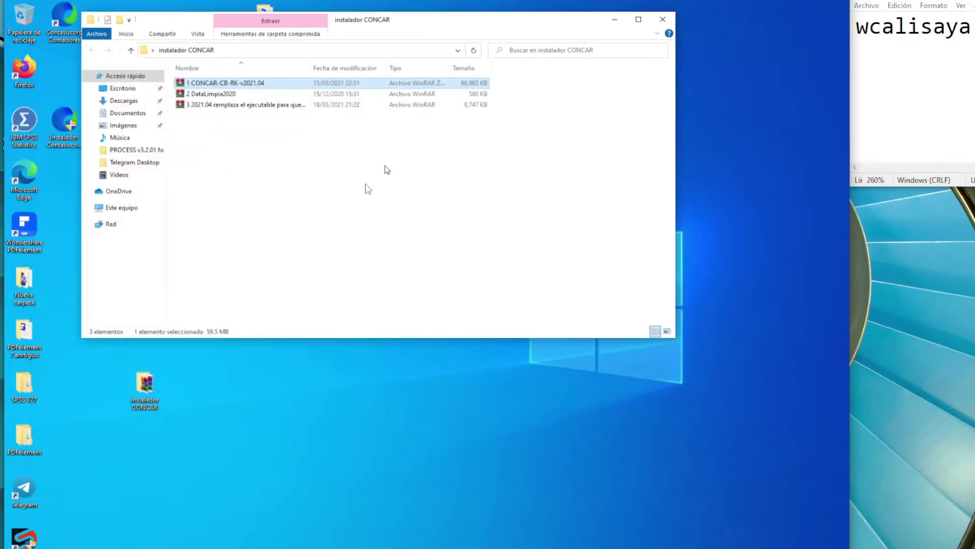
- Extract 1 CONCAR-CB-RK-v2021.04 here and open CONCAR-CB-RK-v2021.04\e-CONCAR_PRO_CB_v2021.02
left_click(249, 85)
right_click(249, 85)
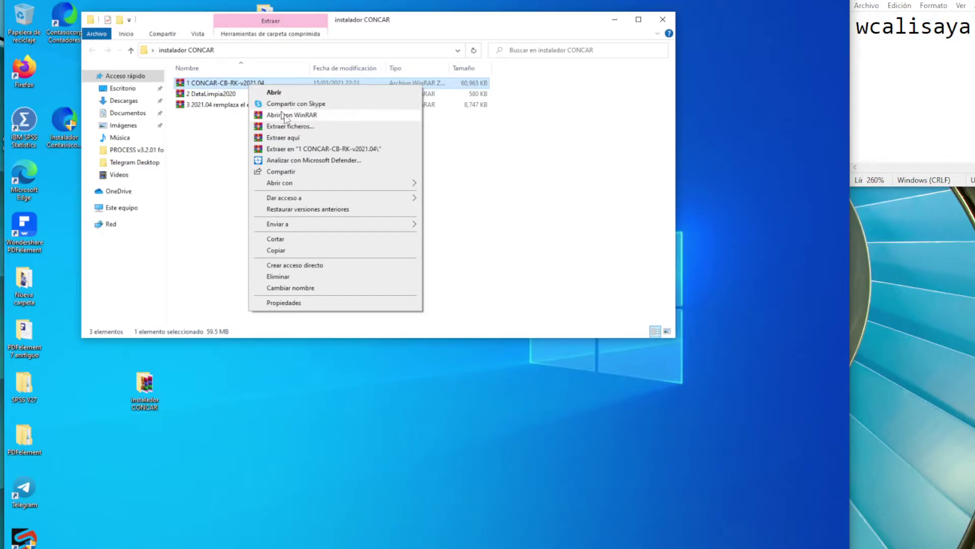
left_click(295, 136)
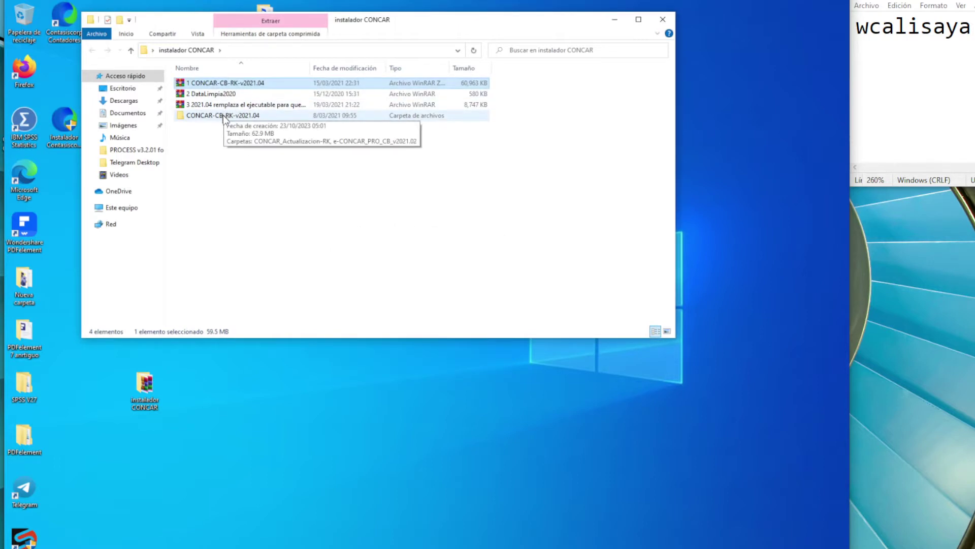
double_click(224, 115)
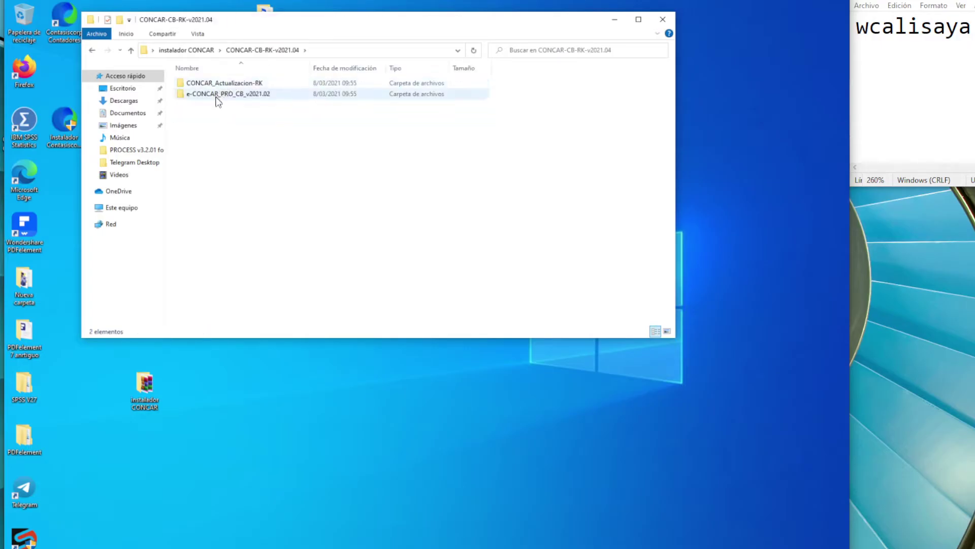
double_click(218, 94)
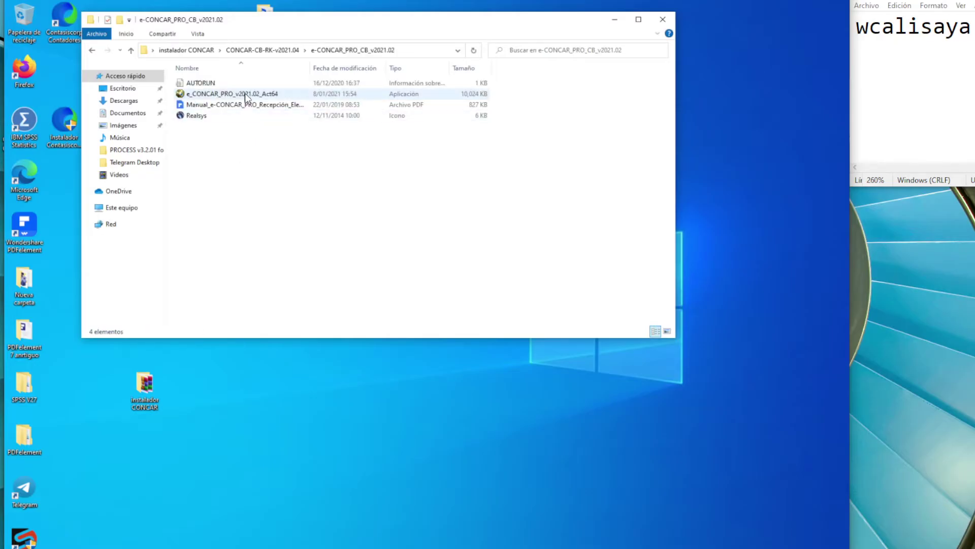
- Run e_CONCAR_PRO_v2021.02_Act64 to completion with the Framework option unchecked
left_click(244, 94)
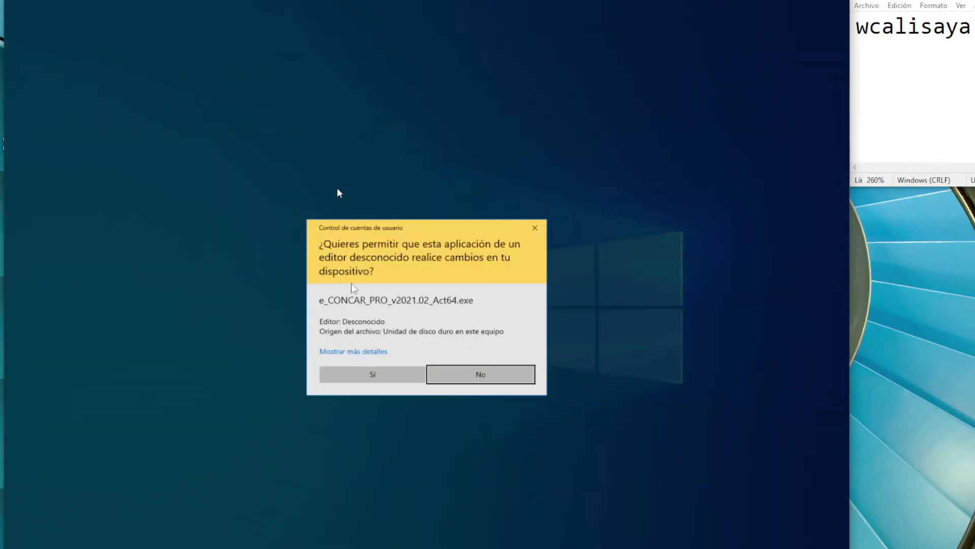
left_click(382, 376)
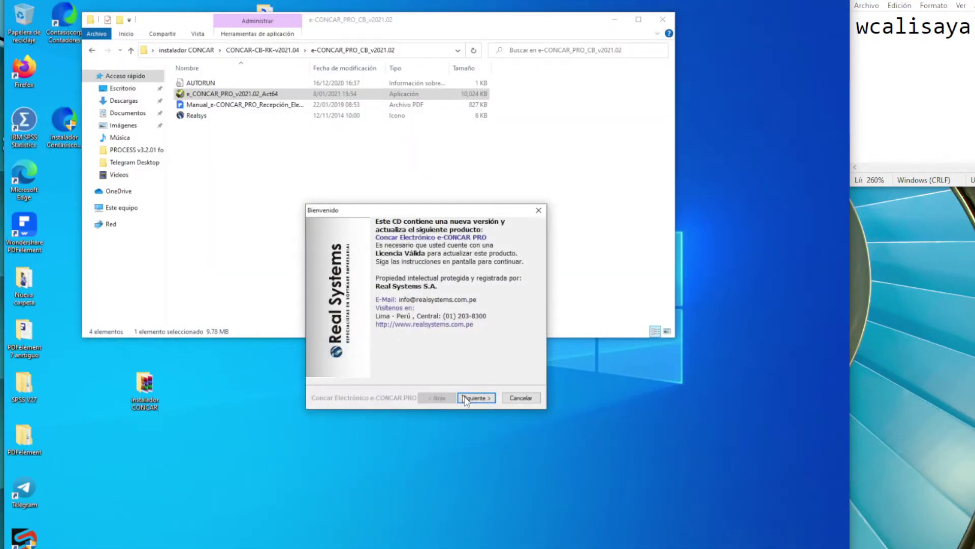
left_click(468, 399)
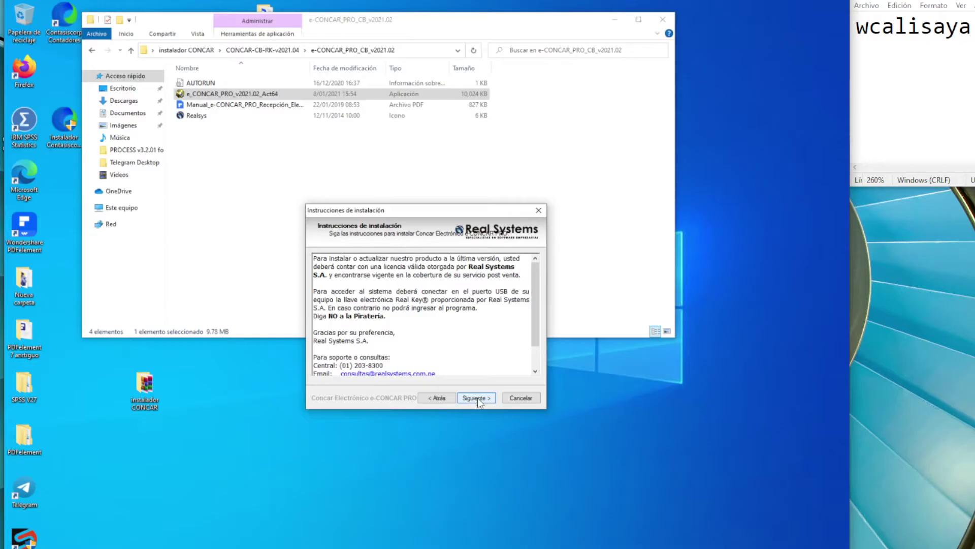
left_click(476, 398)
left_click(477, 398)
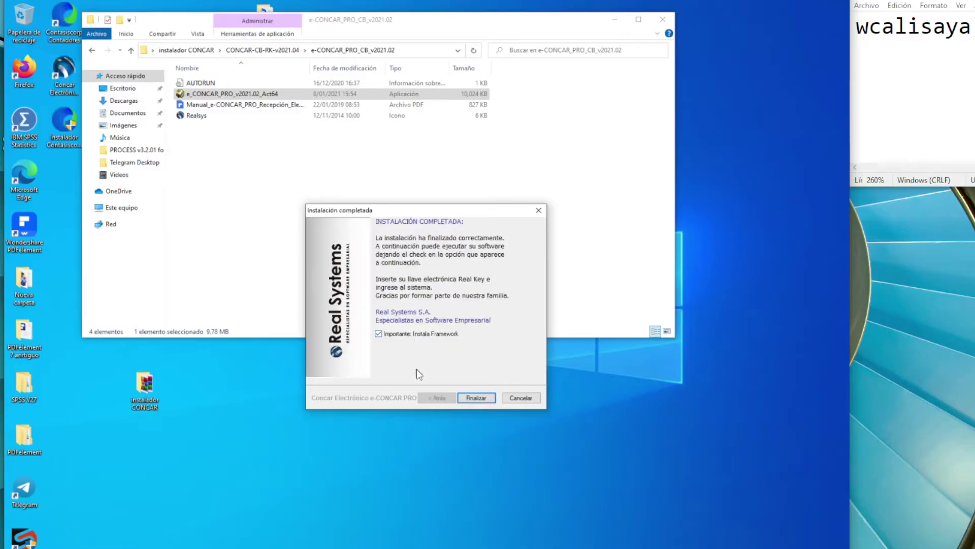
left_click(378, 333)
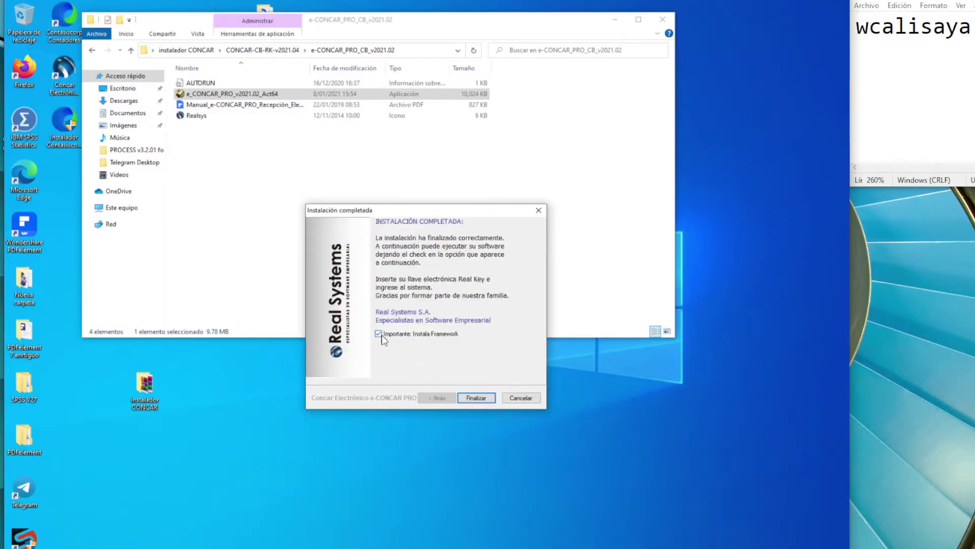
left_click(472, 400)
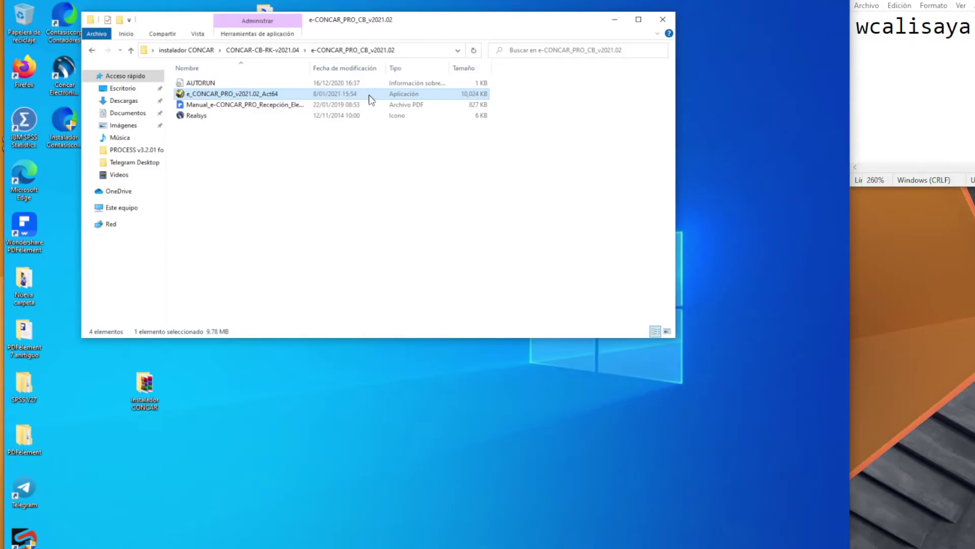
- Run CONCAR_v2021.04_Act from CONCAR_Actualizacion-RK as administrator and approve the permission prompt
left_click(272, 49)
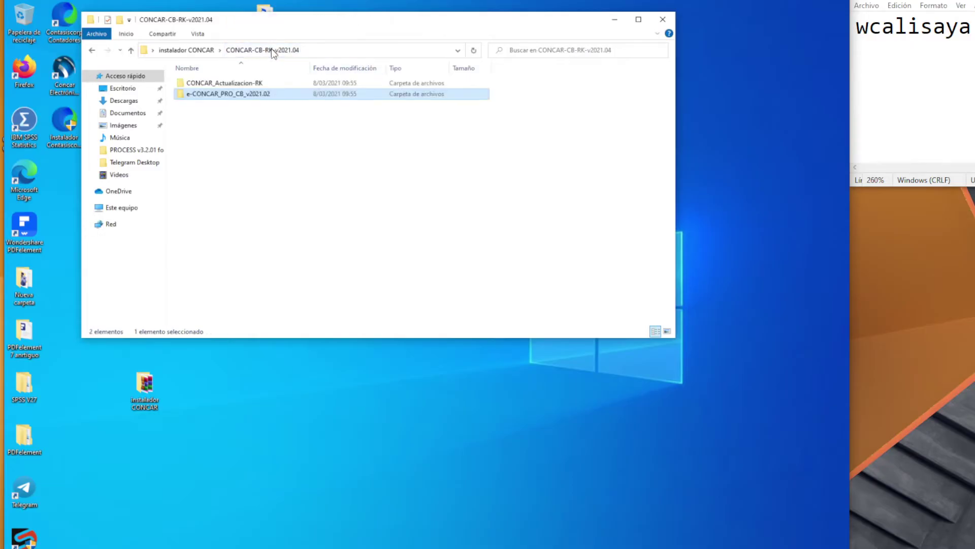
double_click(239, 84)
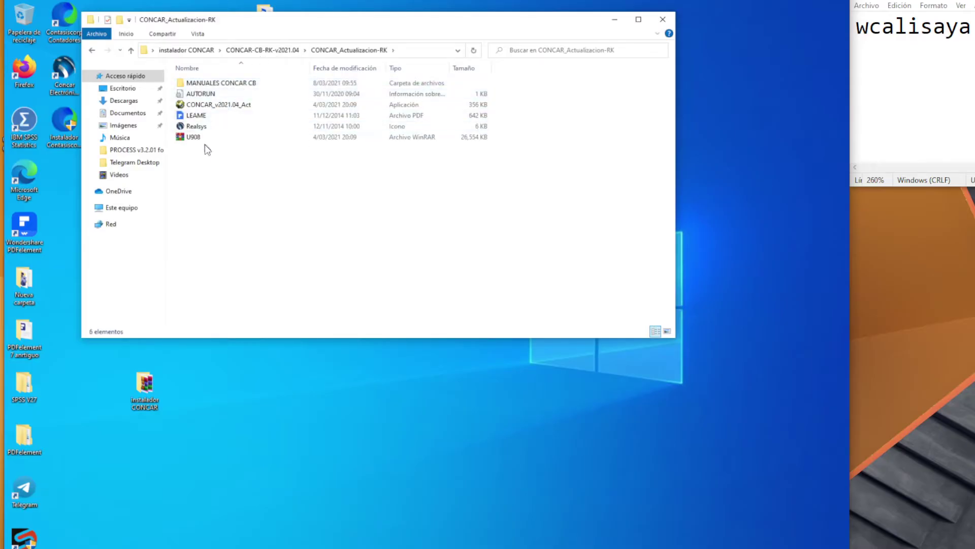
left_click(234, 106)
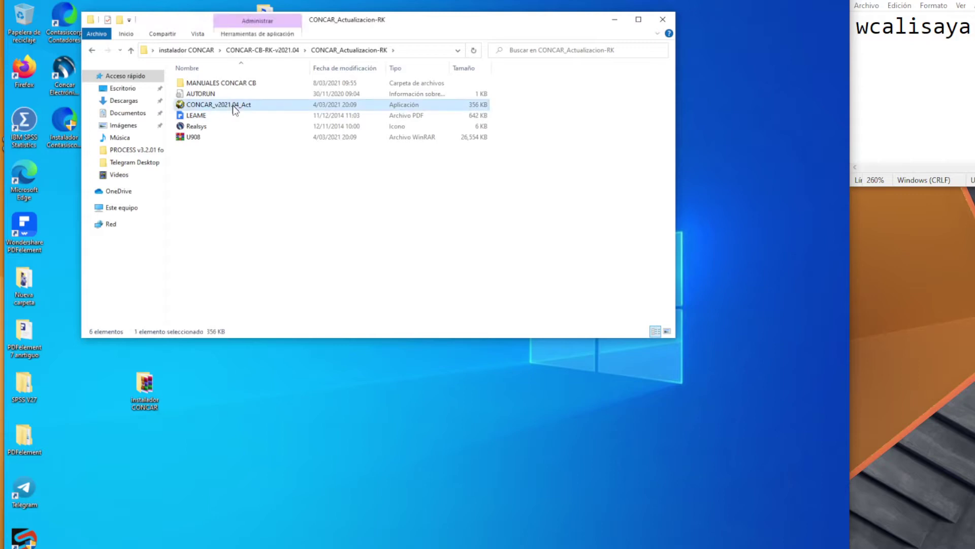
double_click(234, 106)
right_click(235, 108)
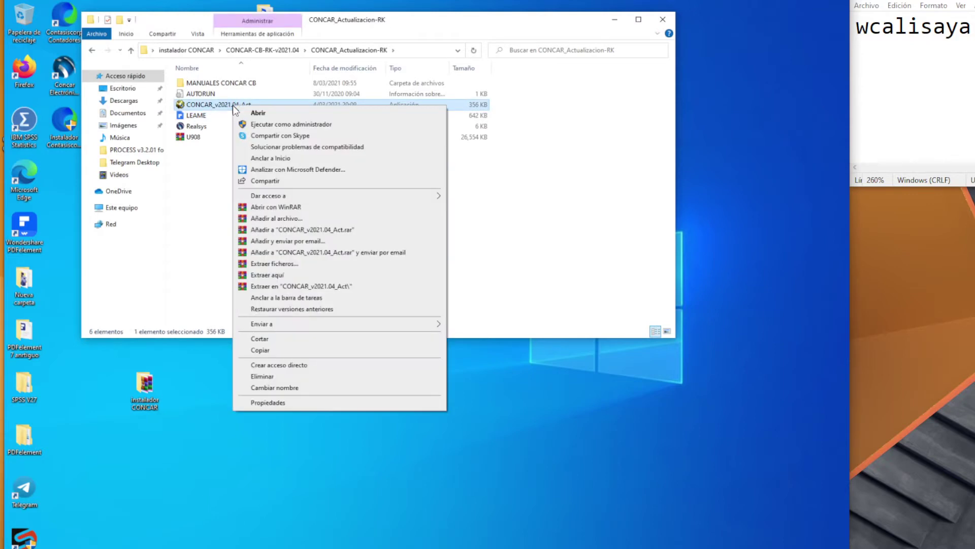
left_click(275, 124)
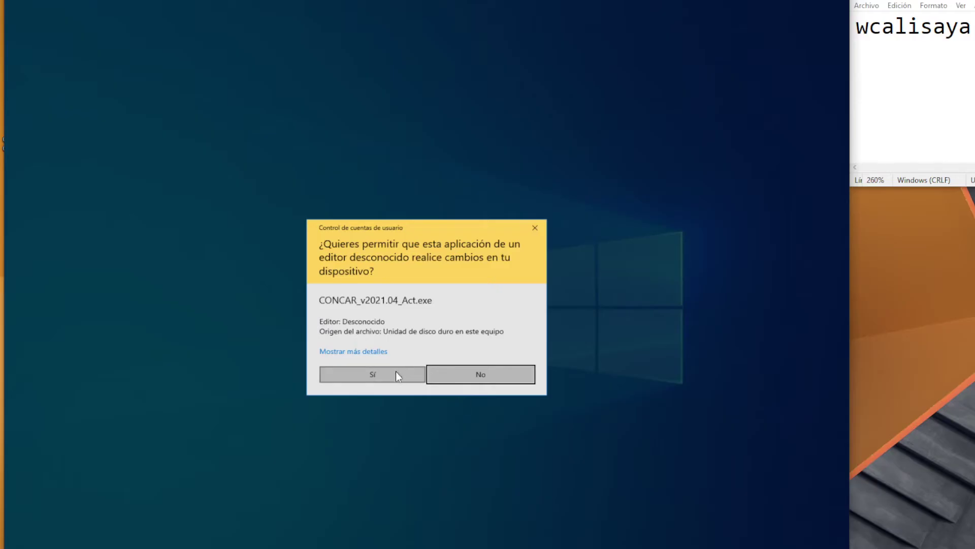
left_click(398, 374)
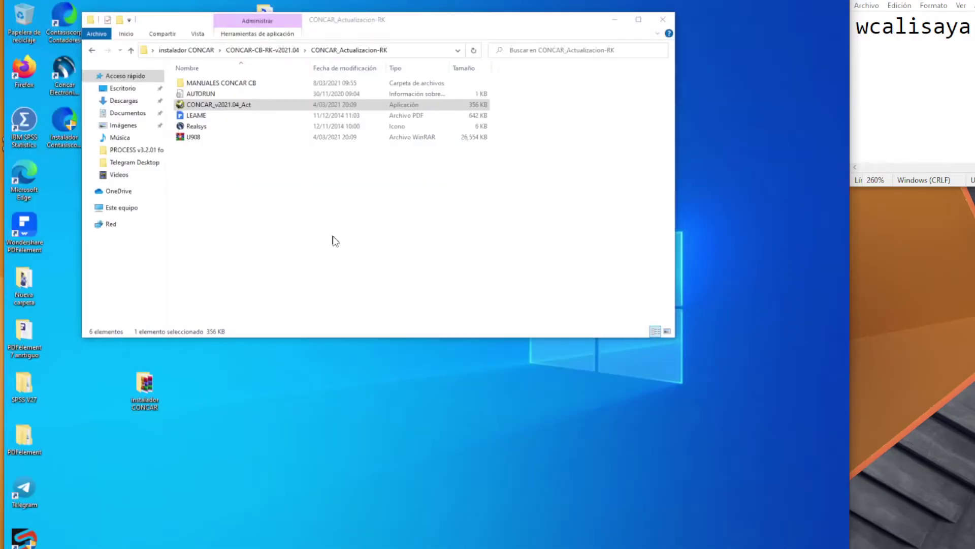
- Accept the licence, install CONCAR into the default C:\Concar80 folder, and finish the installer
left_click(477, 398)
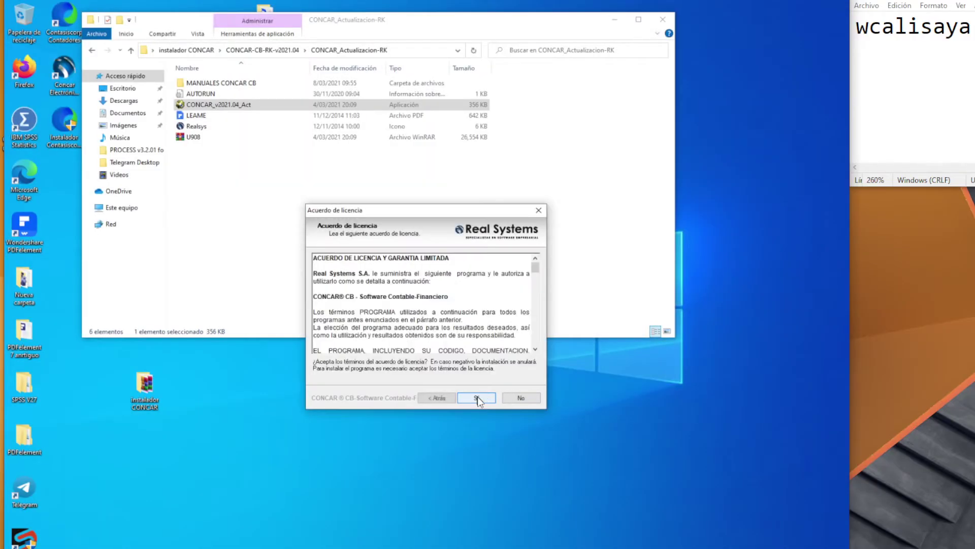
left_click(476, 398)
left_click(476, 398)
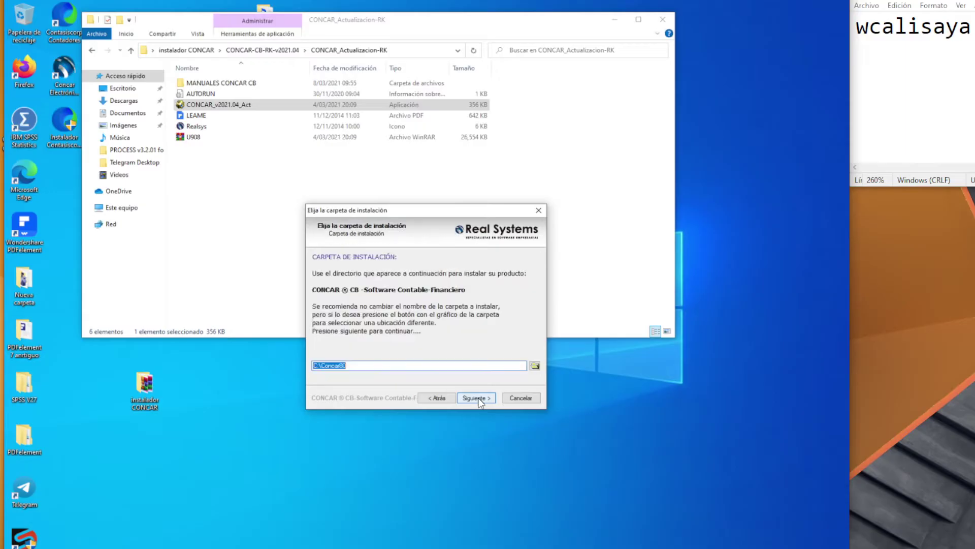
left_click(324, 365)
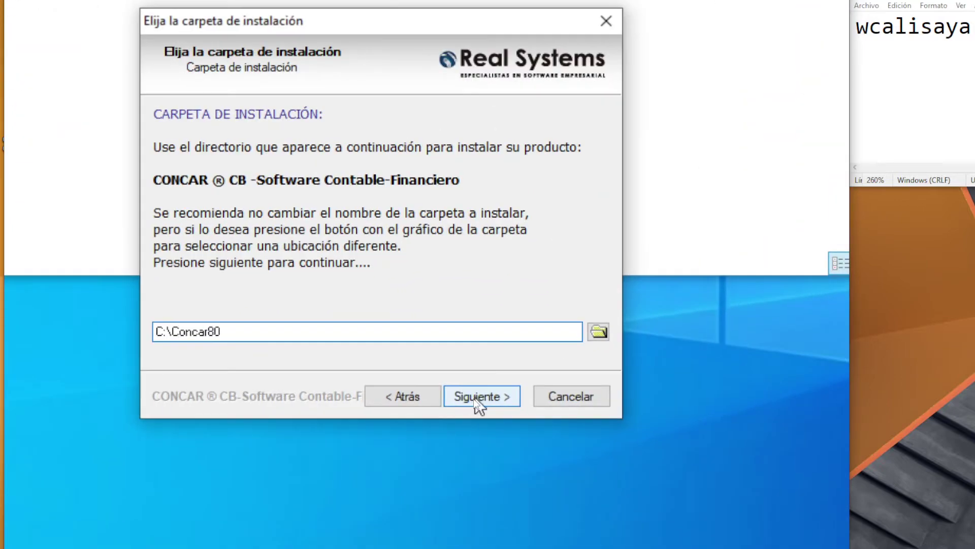
left_click(473, 400)
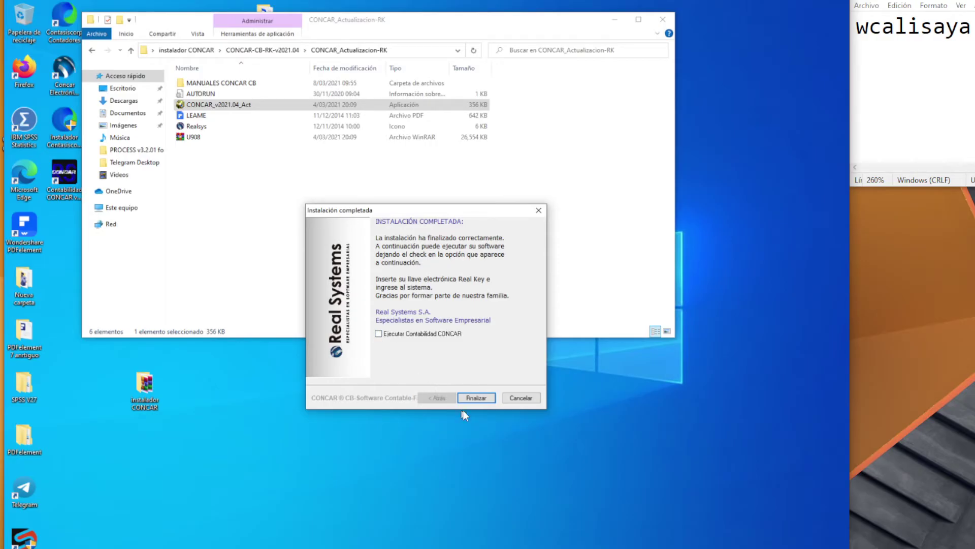
left_click(475, 398)
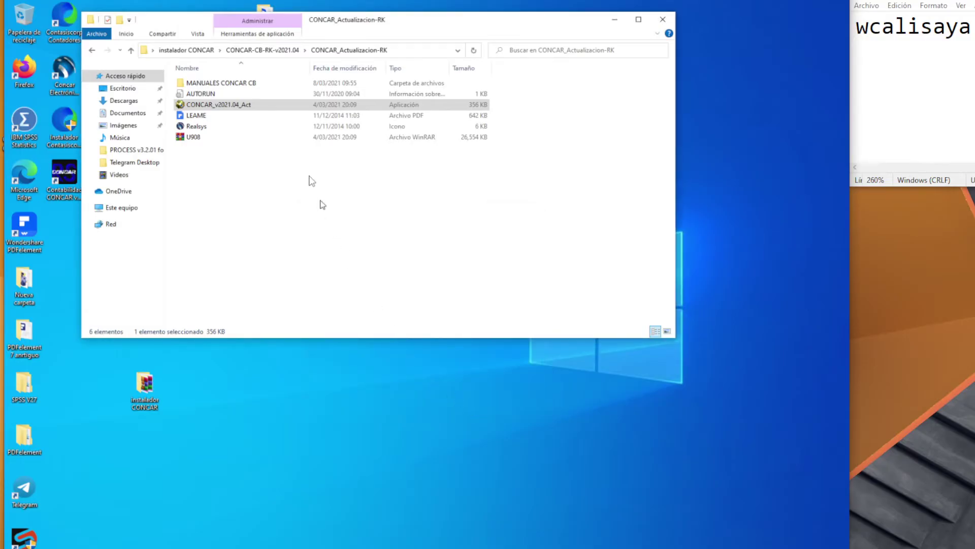
- Return to instalador CONCAR and open 2 DataLimpia2020 in WinRAR, dismissing the licence reminder
left_click(281, 51)
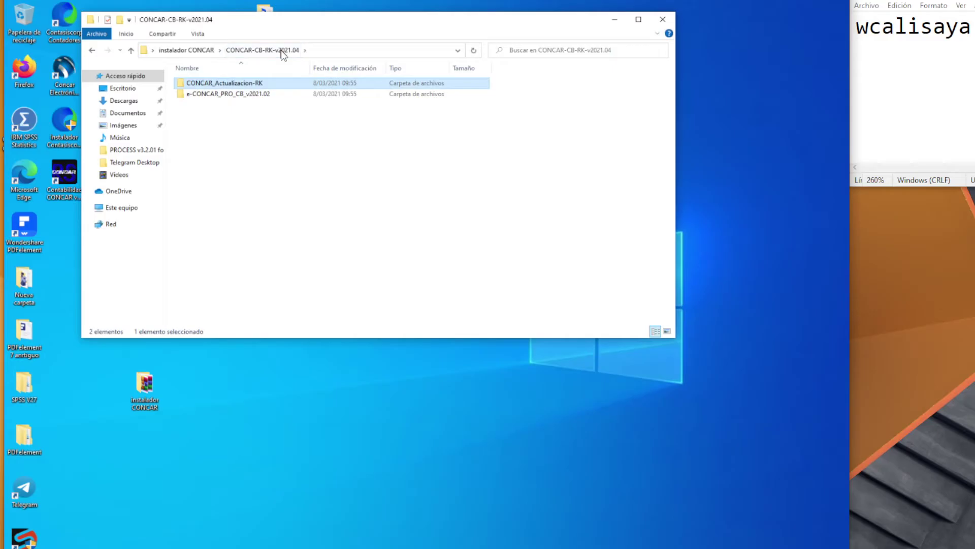
left_click(202, 50)
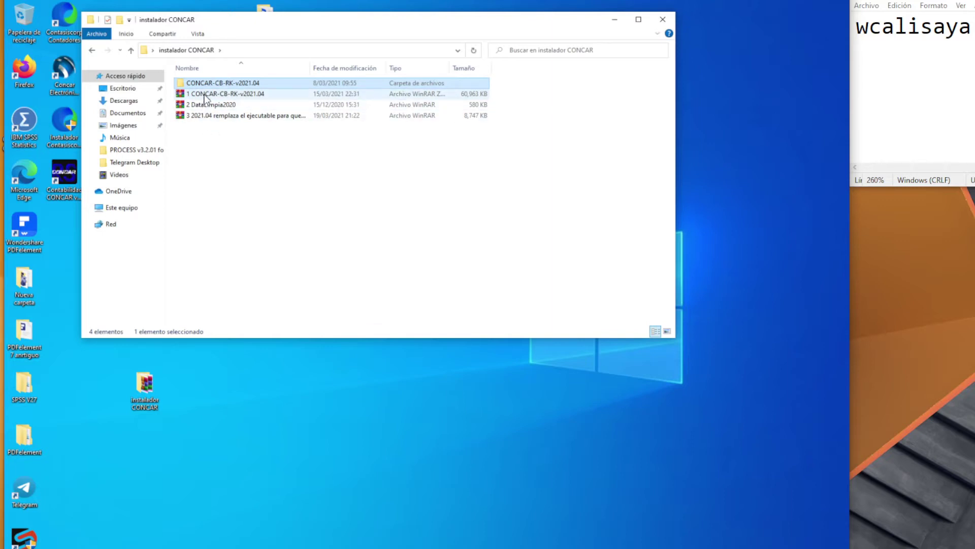
left_click(206, 95)
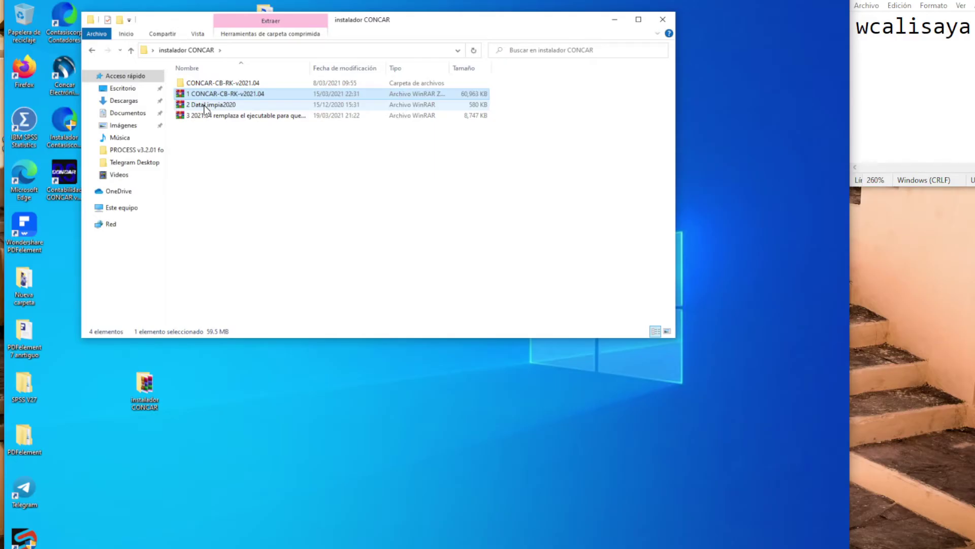
double_click(205, 105)
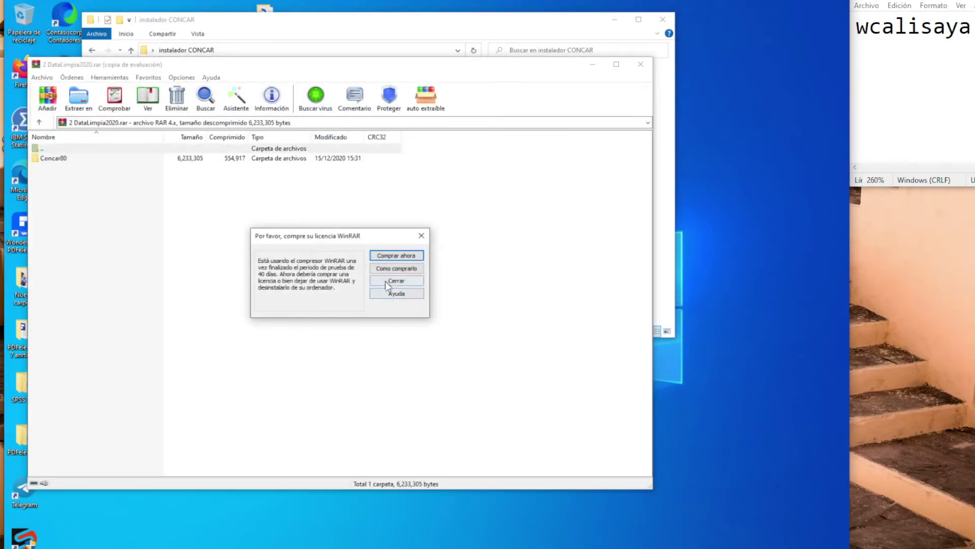
left_click(386, 282)
left_click_drag(221, 63, 503, 81)
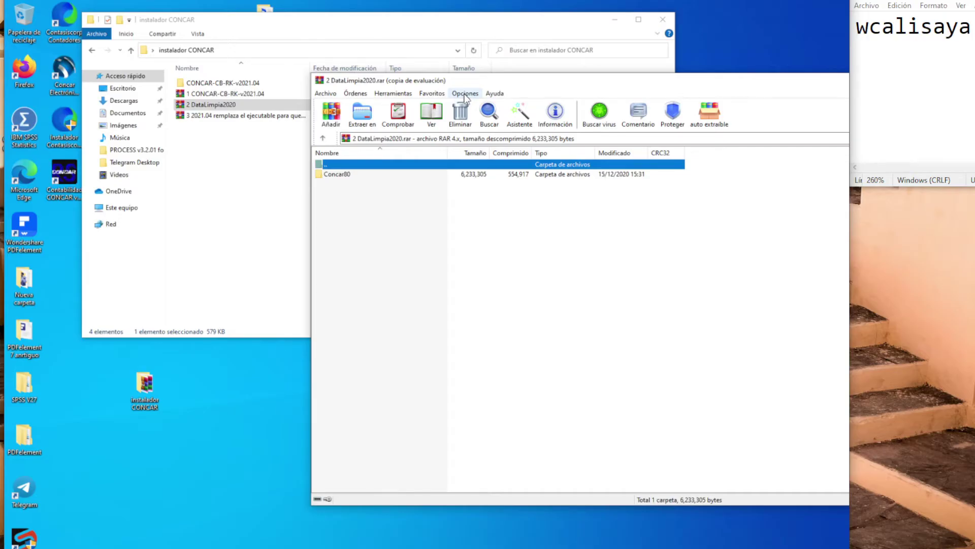
key("super+e")
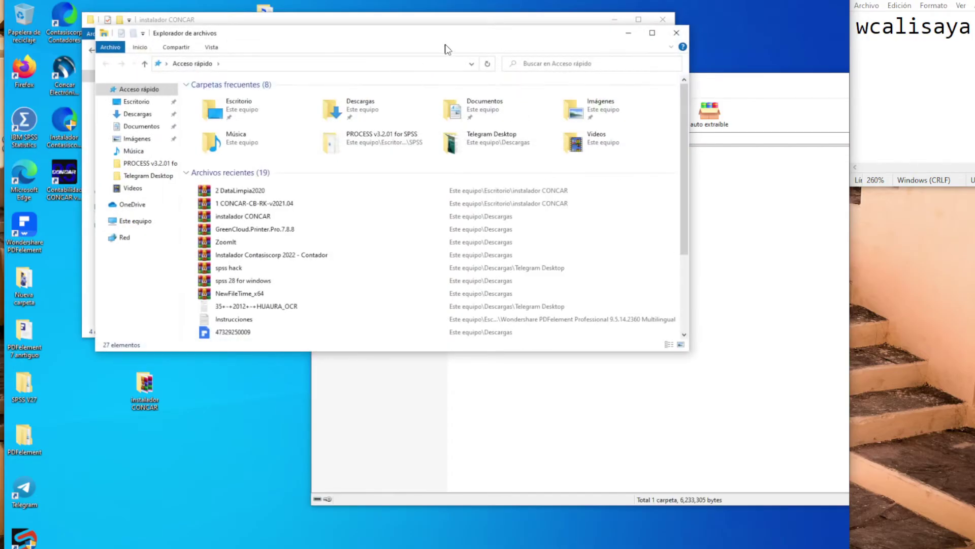
- Browse through This PC and Local Disk (C:) to show the CONCAR80 folder in a second Explorer window
left_click(152, 222)
double_click(278, 209)
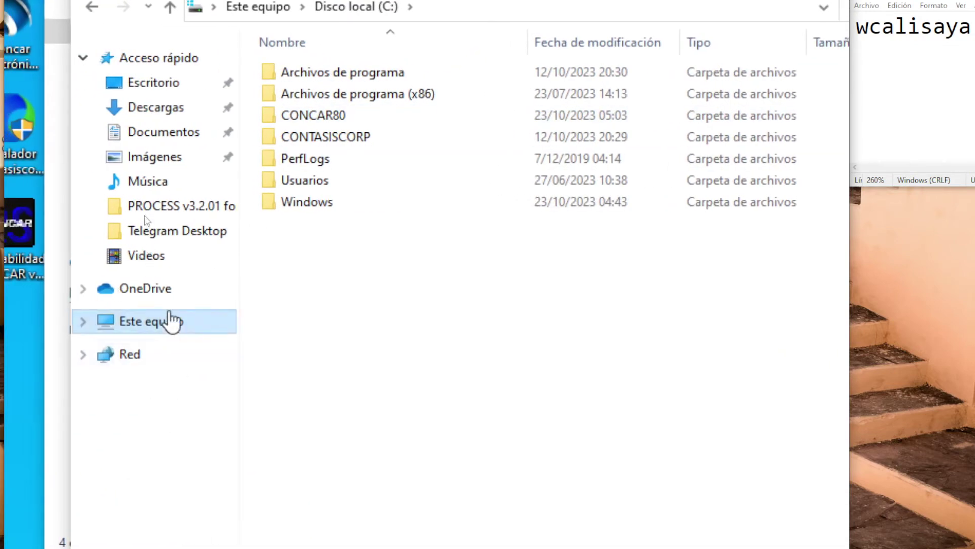
left_click(164, 323)
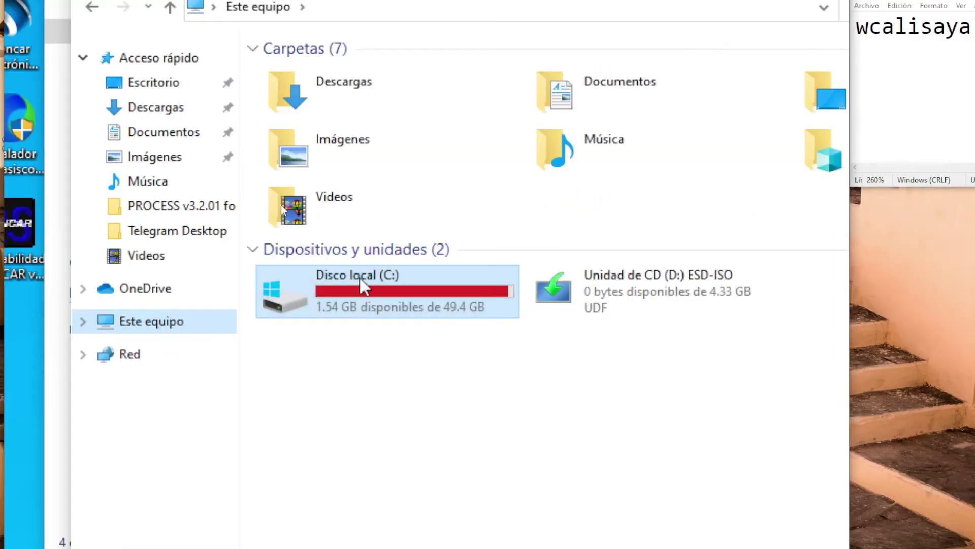
left_click(403, 282)
double_click(403, 282)
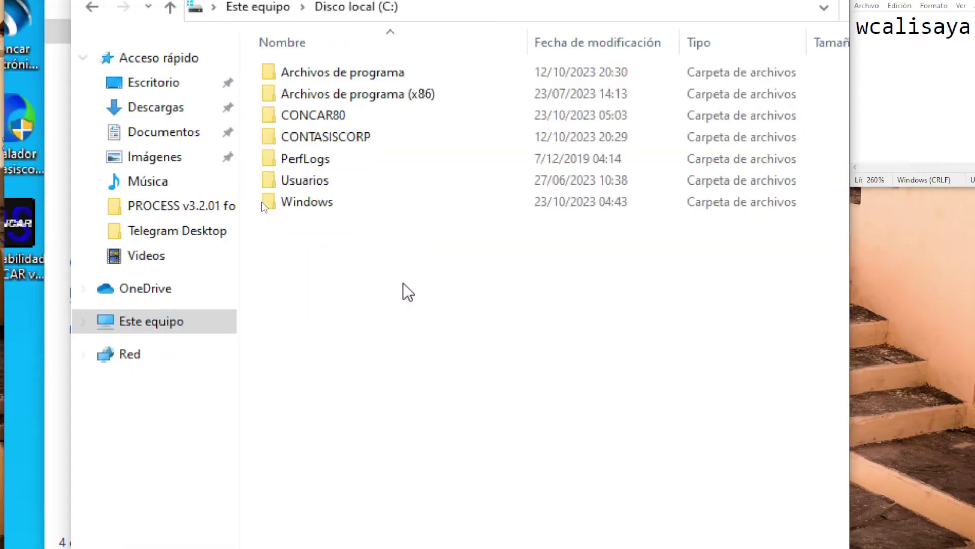
double_click(319, 107)
scroll(496, 335, "down", 3)
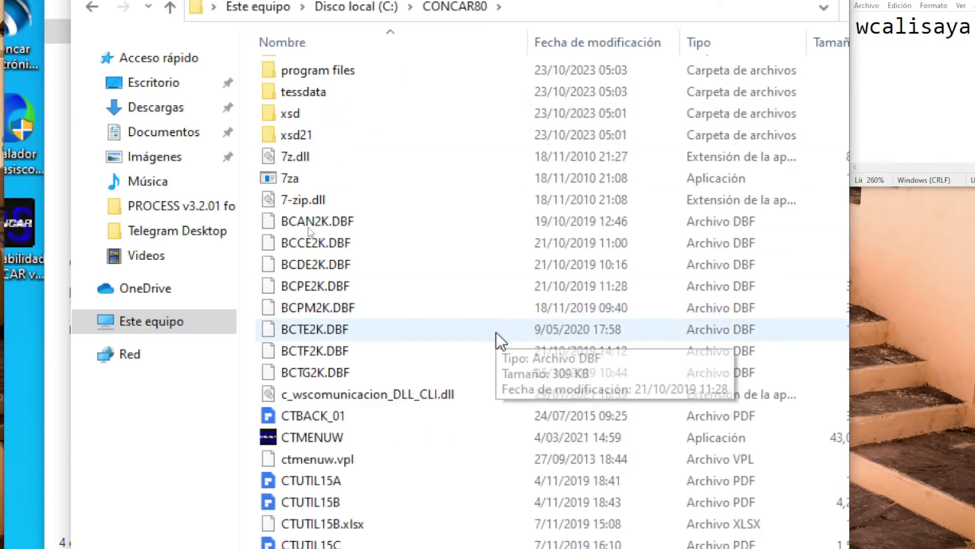
scroll(496, 335, "up", 3)
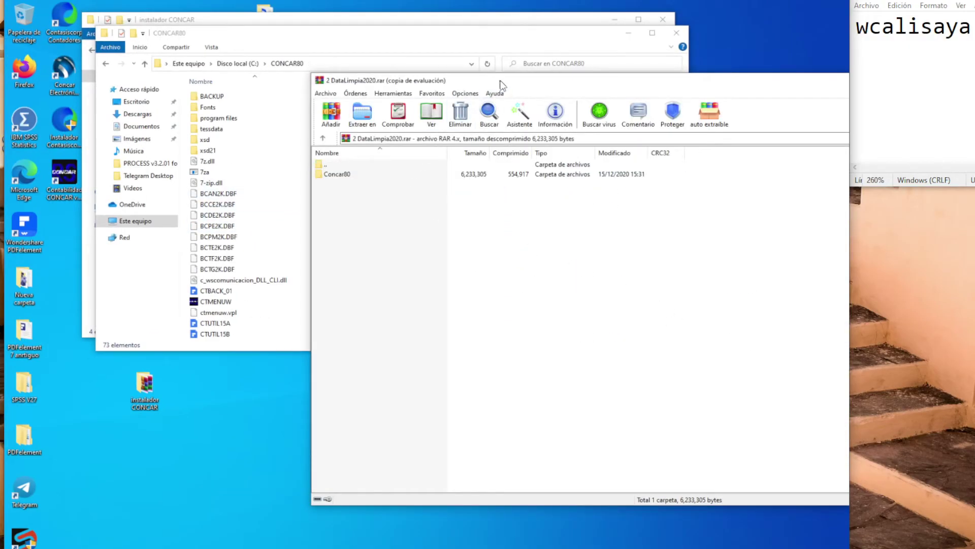
- Drag the Concar80 folder from 2 DataLimpia2020.rar into the C:\CONCAR80 window
left_click_drag(501, 81, 673, 179)
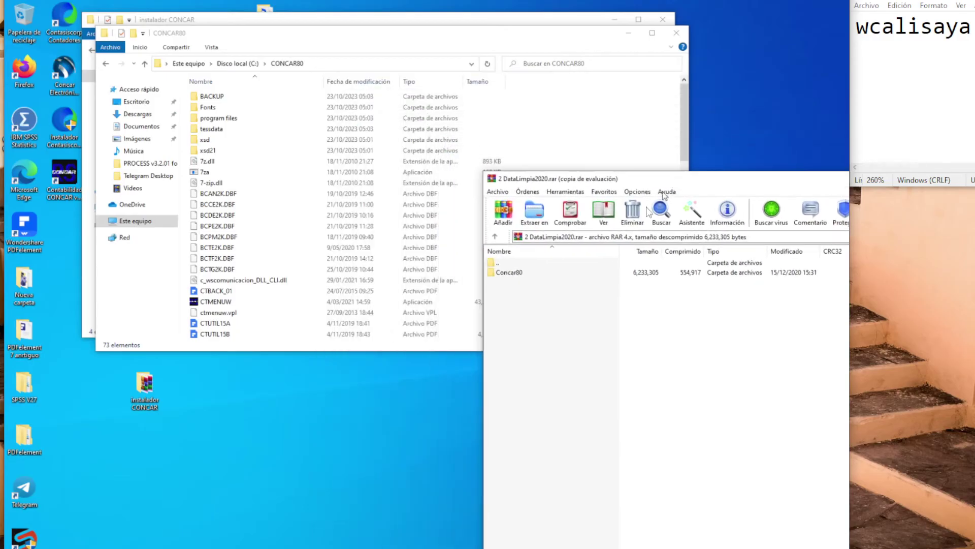
left_click(525, 271)
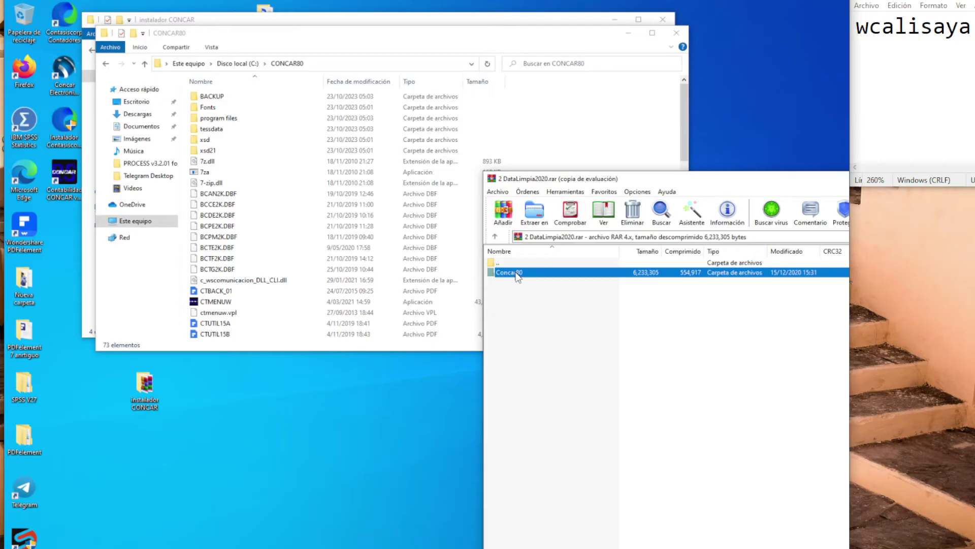
left_click_drag(517, 276, 453, 276)
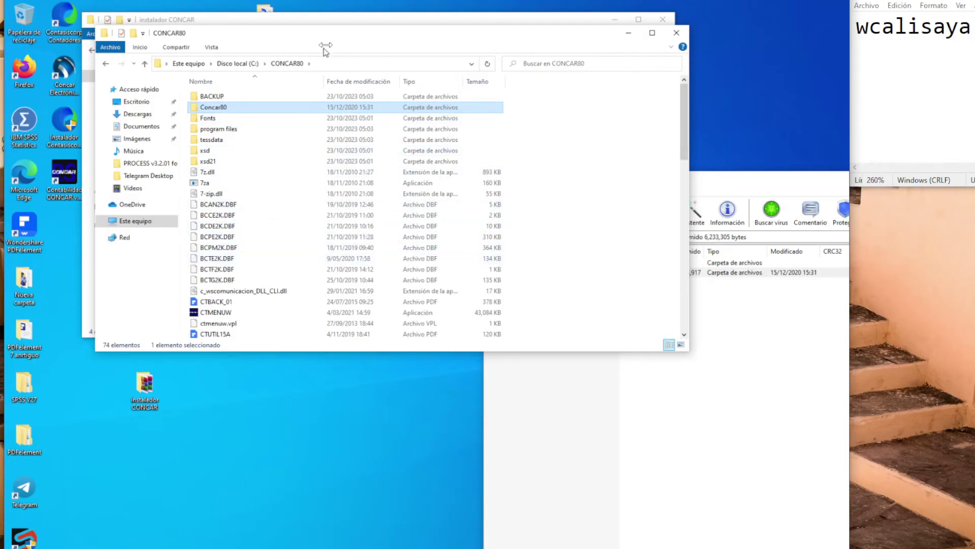
- Extract the 3 2021.04 archive in place inside the instalador CONCAR folder
left_click(332, 20)
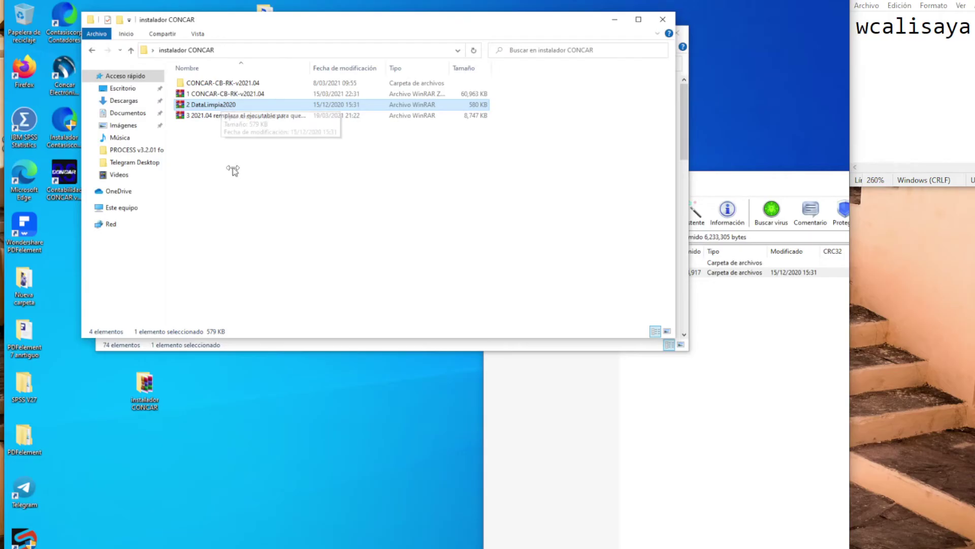
left_click(226, 117)
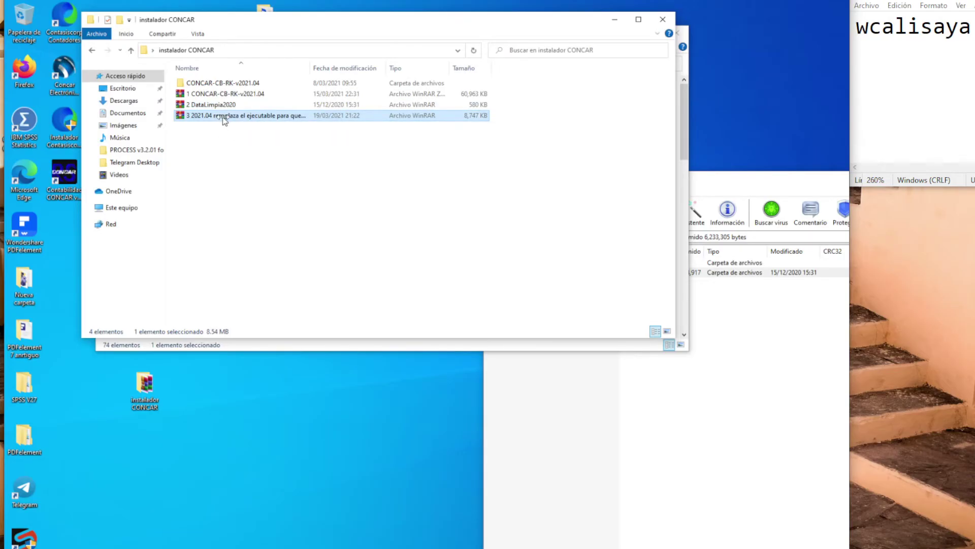
double_click(222, 117)
right_click(223, 117)
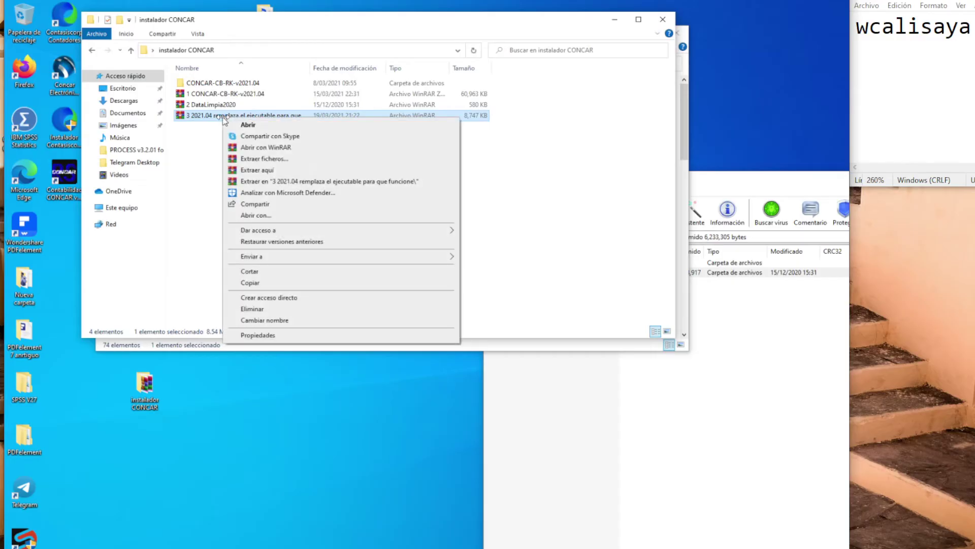
left_click(278, 171)
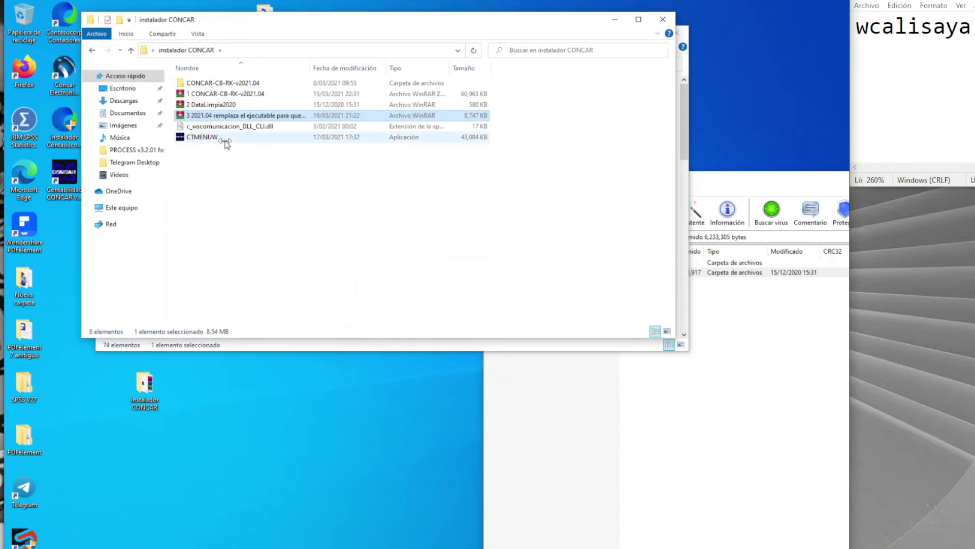
- Select c_wscomunicacion_DLL_CLI.dll and CTMENUW, then minimize the instalador CONCAR window
left_click(222, 130)
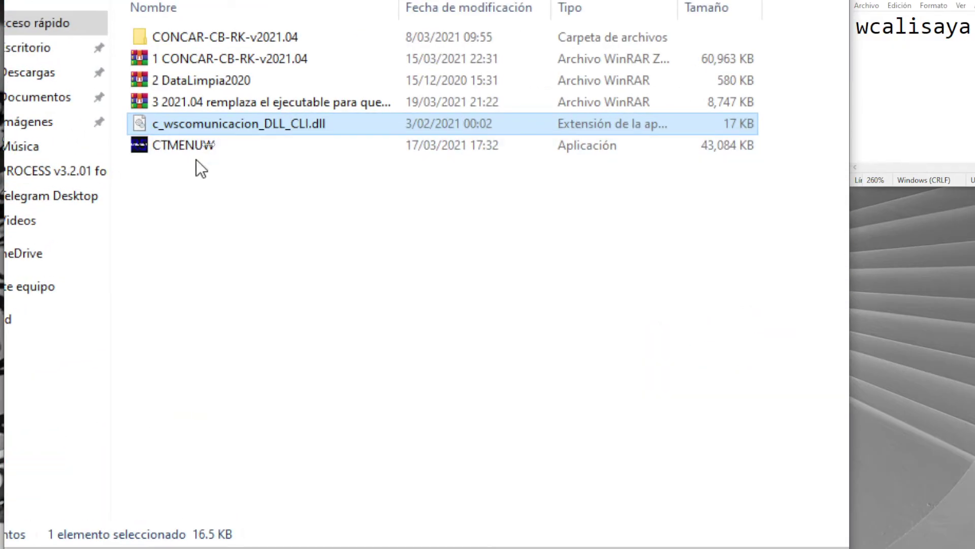
left_click(196, 159)
left_click(190, 126)
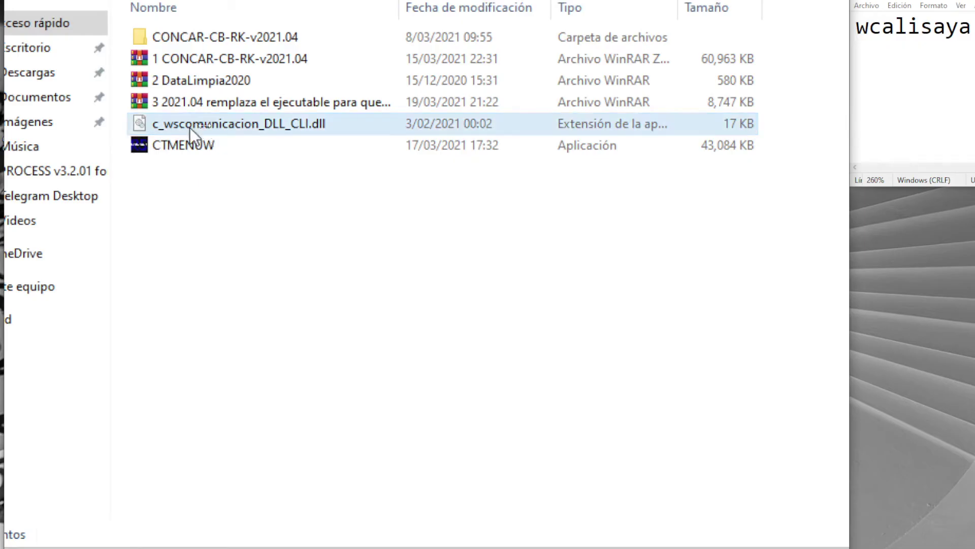
key("shift+Down")
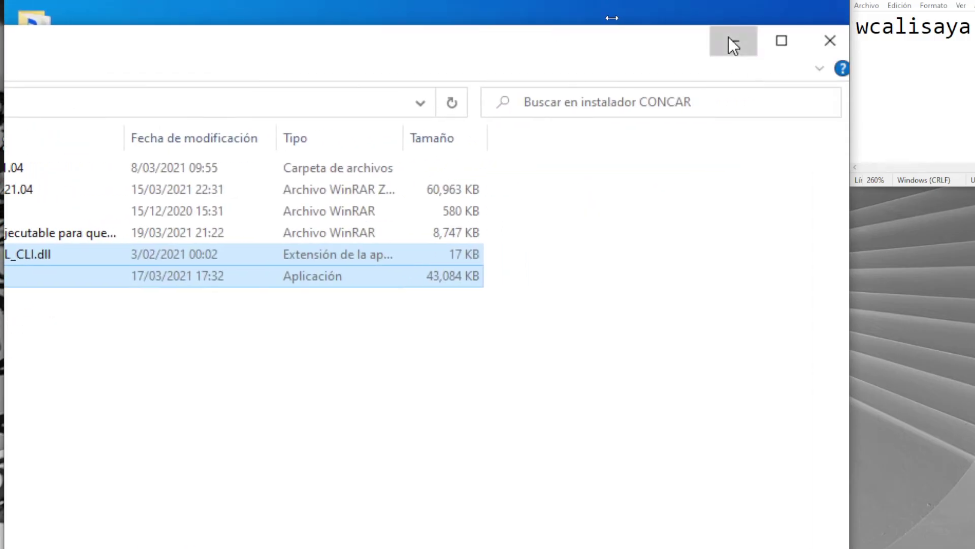
left_click(733, 41)
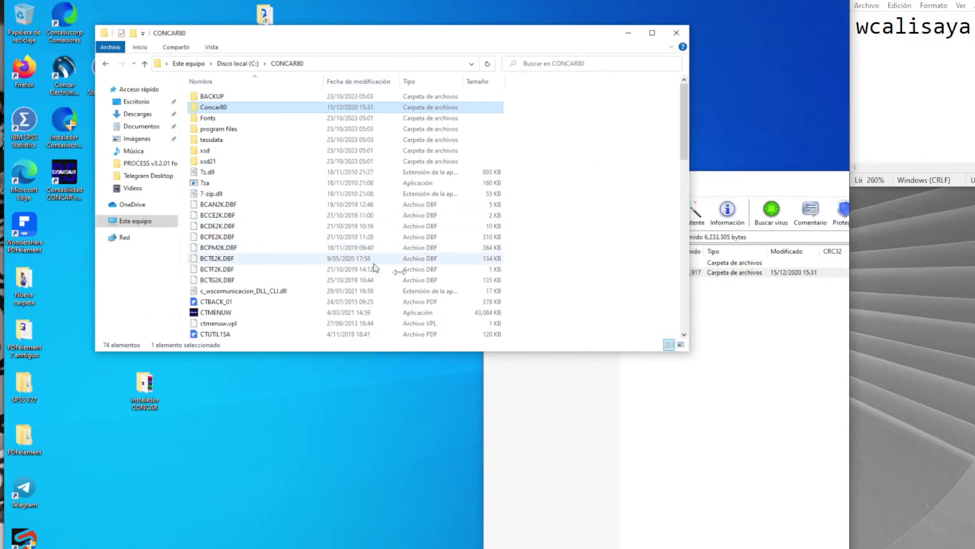
- Paste CTMENUW and c_wscomunicacion_DLL_CLI.dll into C:\CONCAR80, replacing the existing copies
left_click(624, 301)
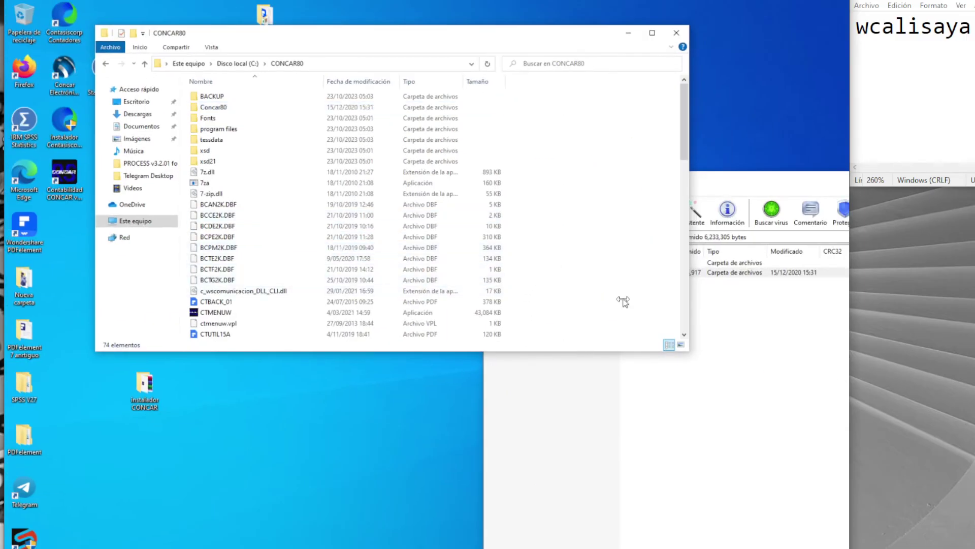
right_click(624, 302)
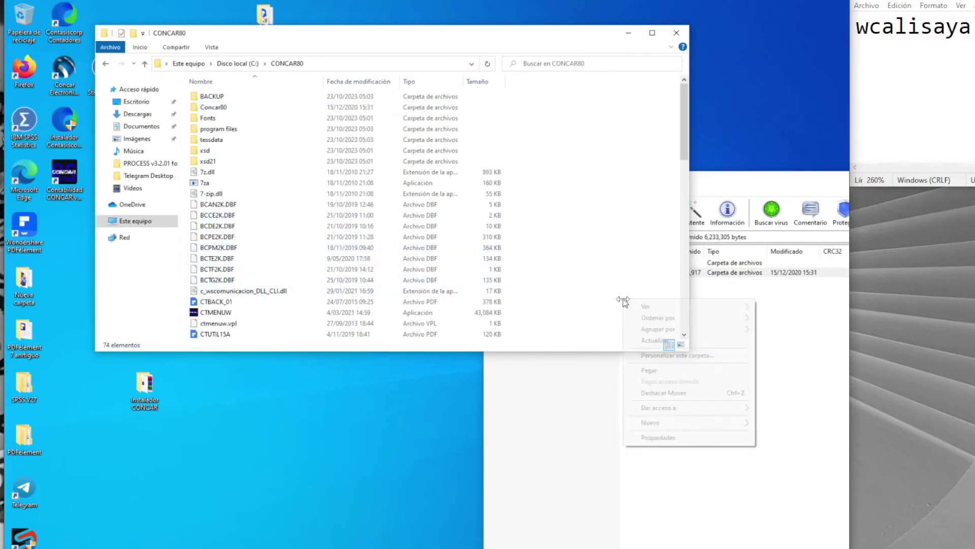
left_click(671, 373)
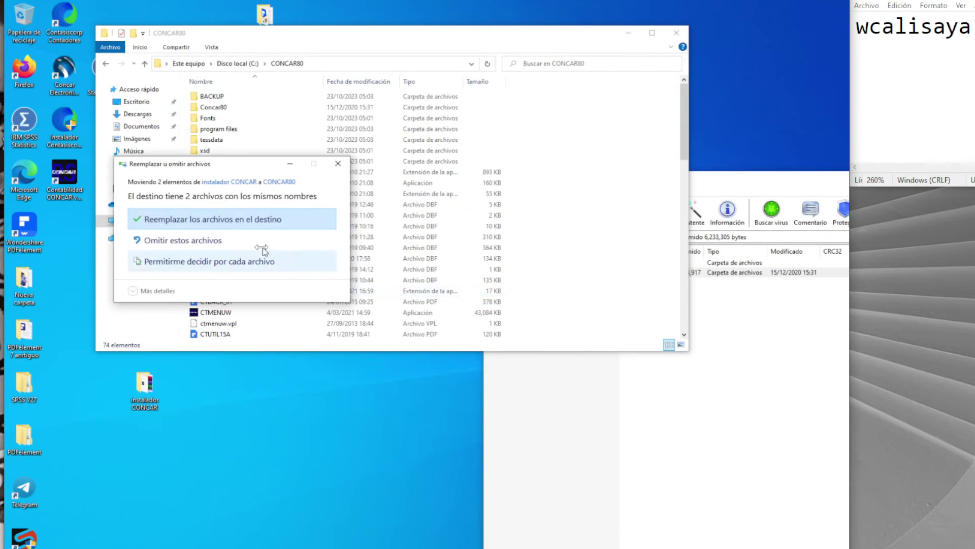
left_click(237, 220)
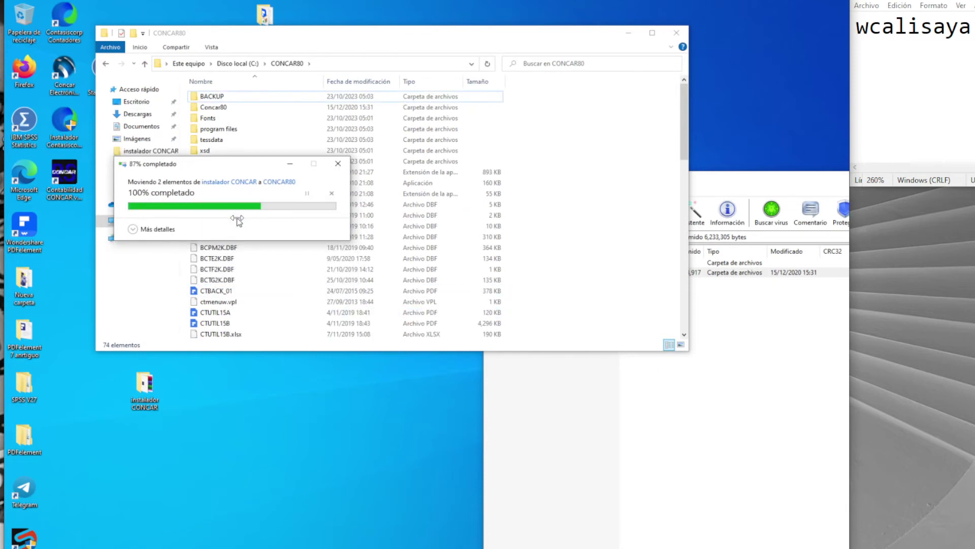
scroll(362, 255, "down", 5)
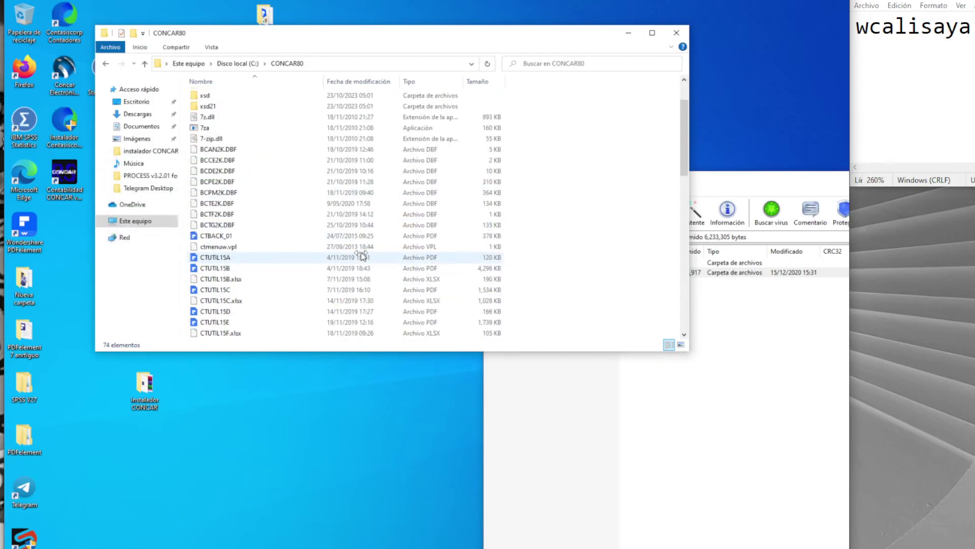
scroll(362, 255, "down", 2)
scroll(362, 255, "down", 9)
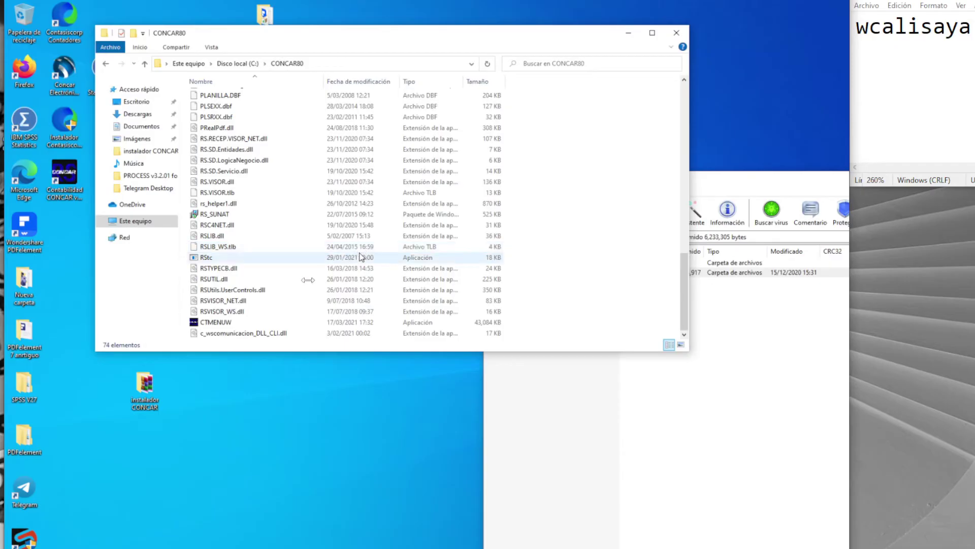
mouse_move(233, 322)
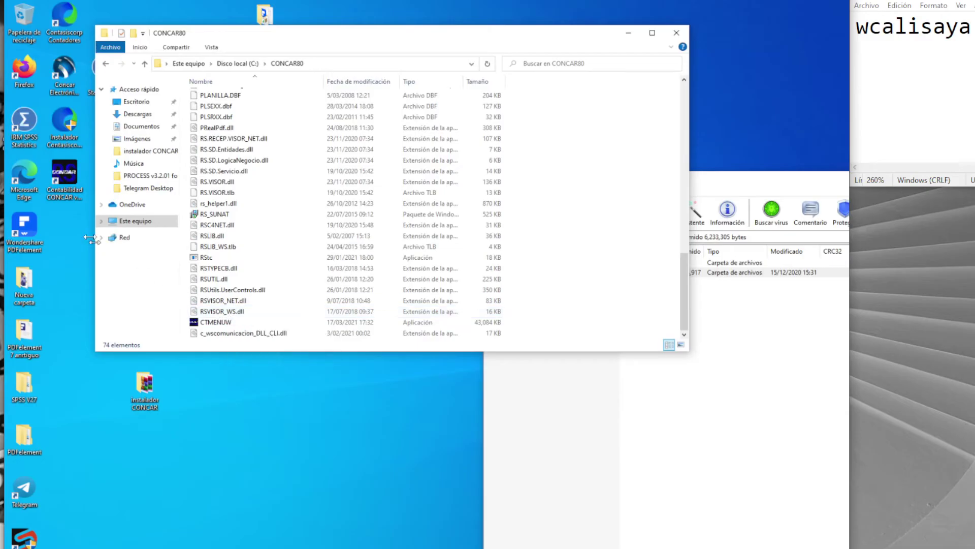
- Launch Contabilidad CONCAR, set C:\CONCAR80\Concar80 as data directory, and dismiss the COMCTL32.OCX error 339
left_click(73, 179)
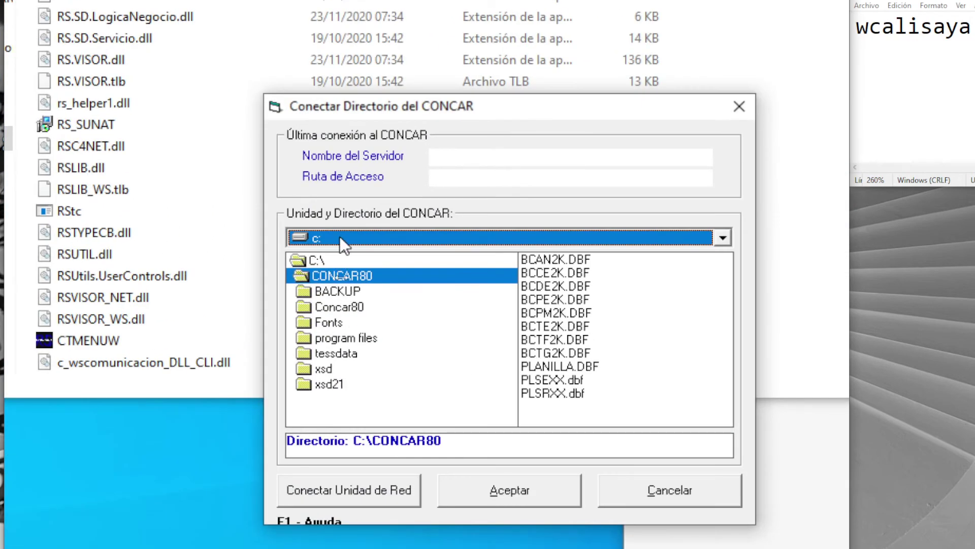
double_click(342, 307)
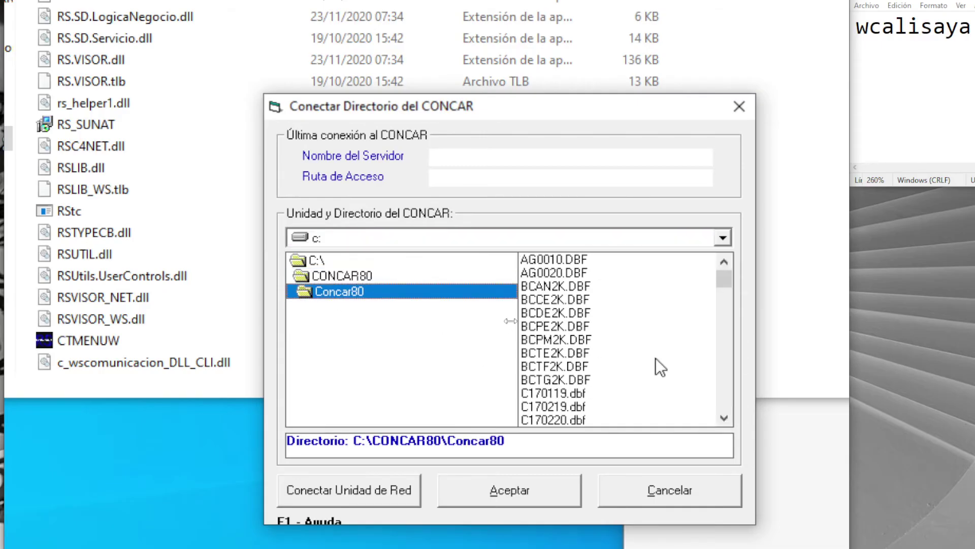
left_click(536, 491)
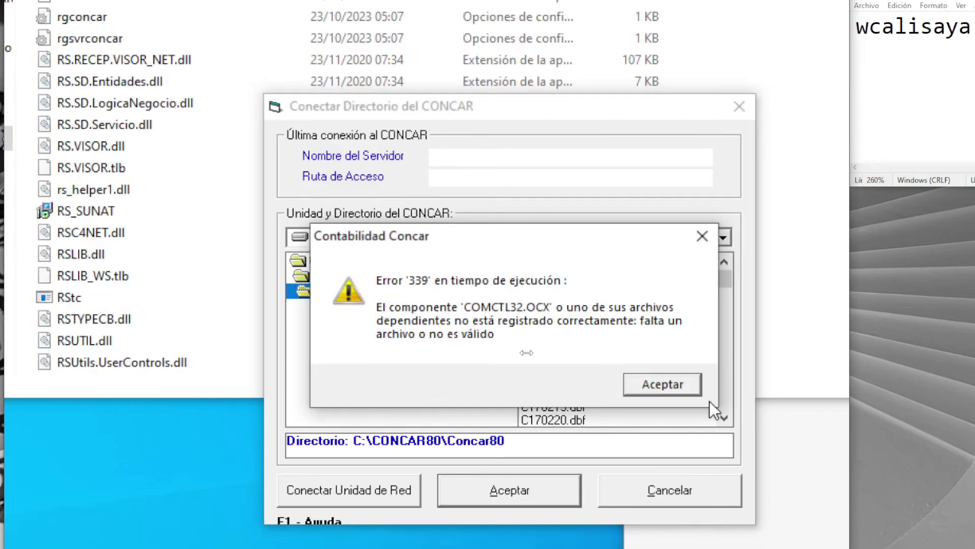
left_click(666, 385)
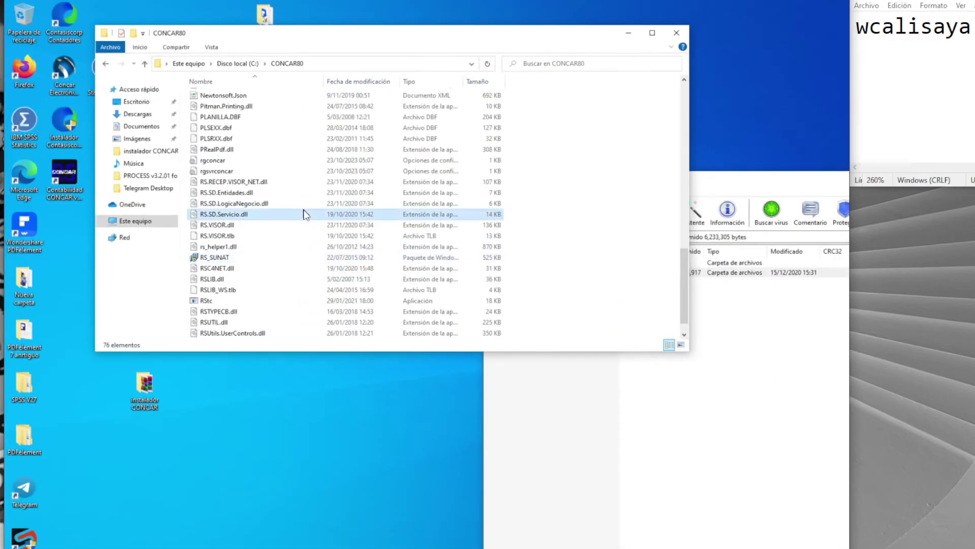
- Run CTMENUW from C:\CONCAR80 as administrator and approve the UAC prompt
scroll(304, 209, "up", 5)
scroll(304, 209, "up", 10)
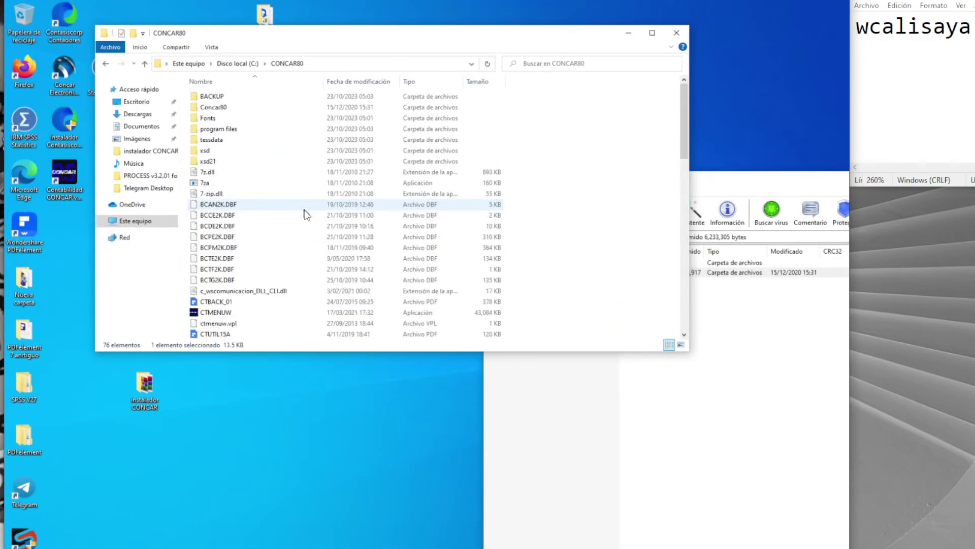
scroll(303, 210, "down", 1)
left_click(226, 289)
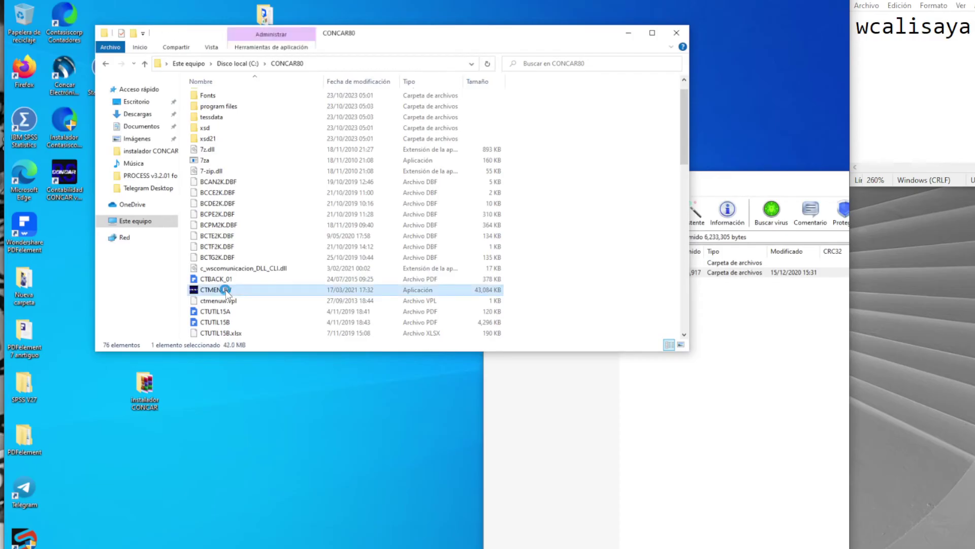
right_click(227, 293)
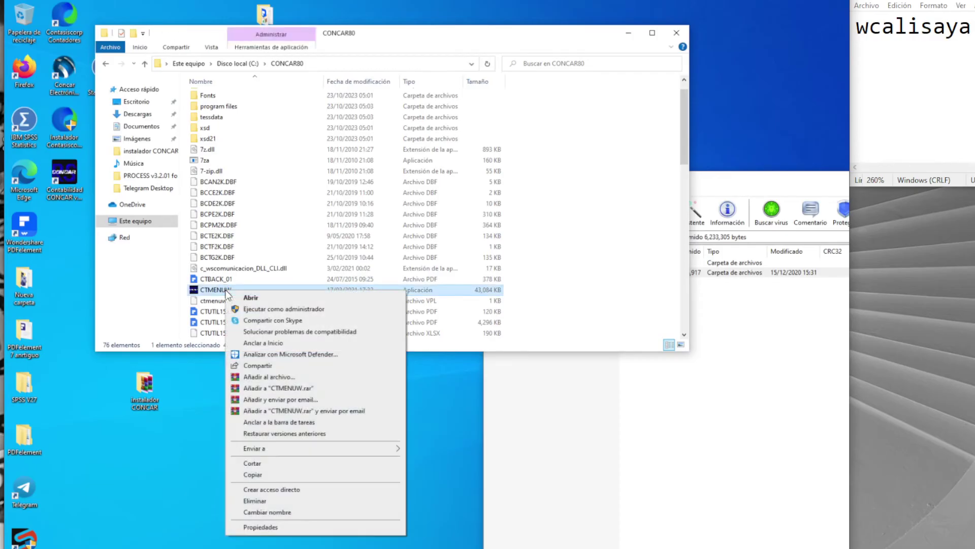
left_click(272, 307)
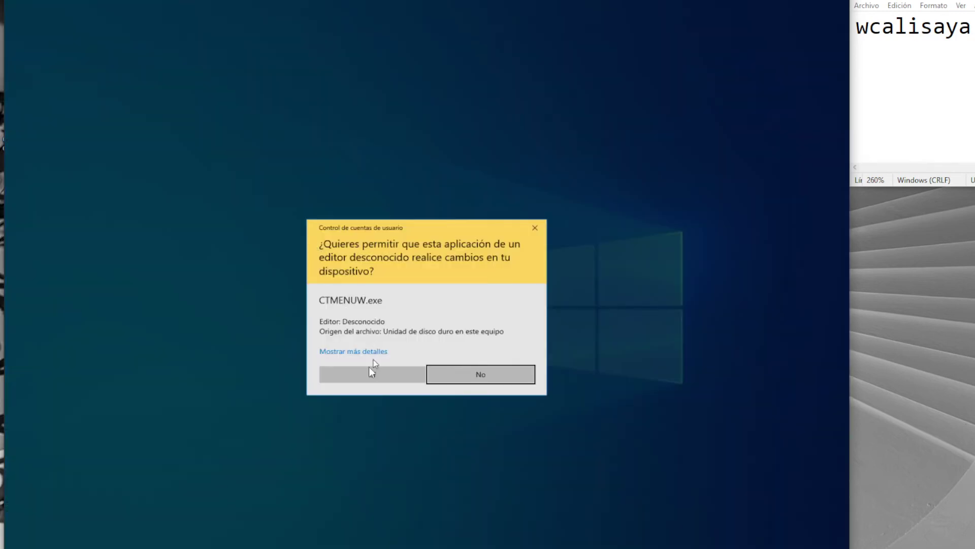
left_click(369, 367)
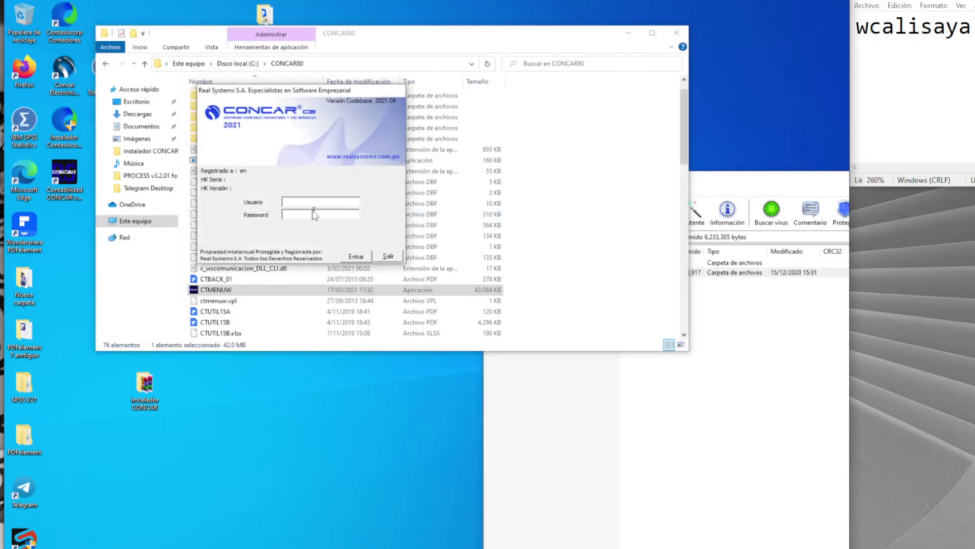
- Enter the login user name and password in the CONCAR login dialog
left_click(307, 202)
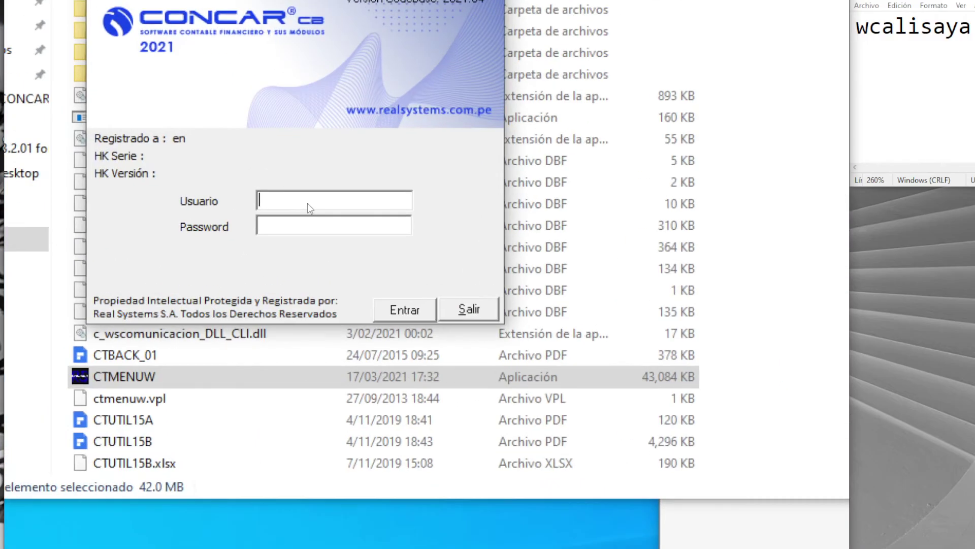
type("SIST")
left_click(280, 224)
type("******")
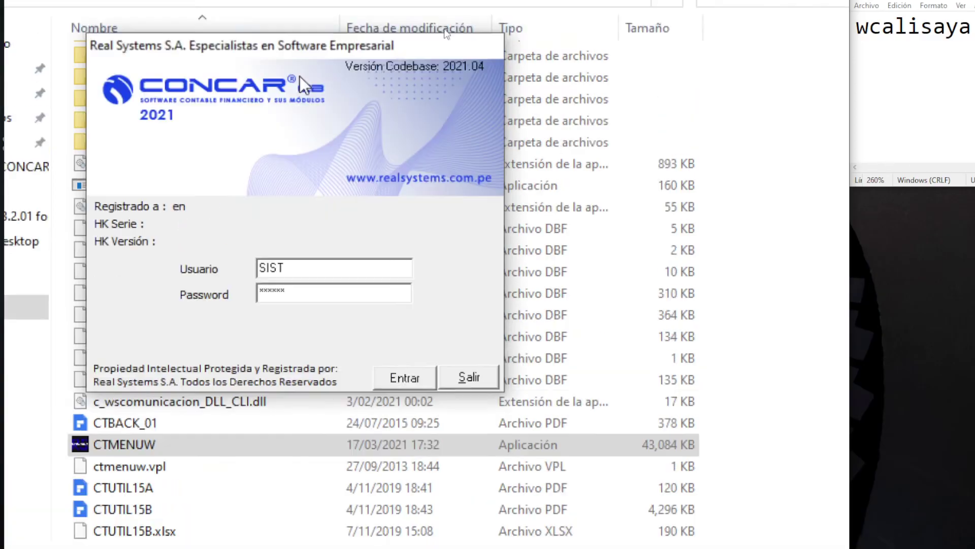
key("Return")
key("shift+Left")
key("shift+Left")
key("shift+Left")
key("shift+Left")
key("shift+Left")
key("shift+Left")
key("shift+Left")
key("shift+Left")
key("shift+Left")
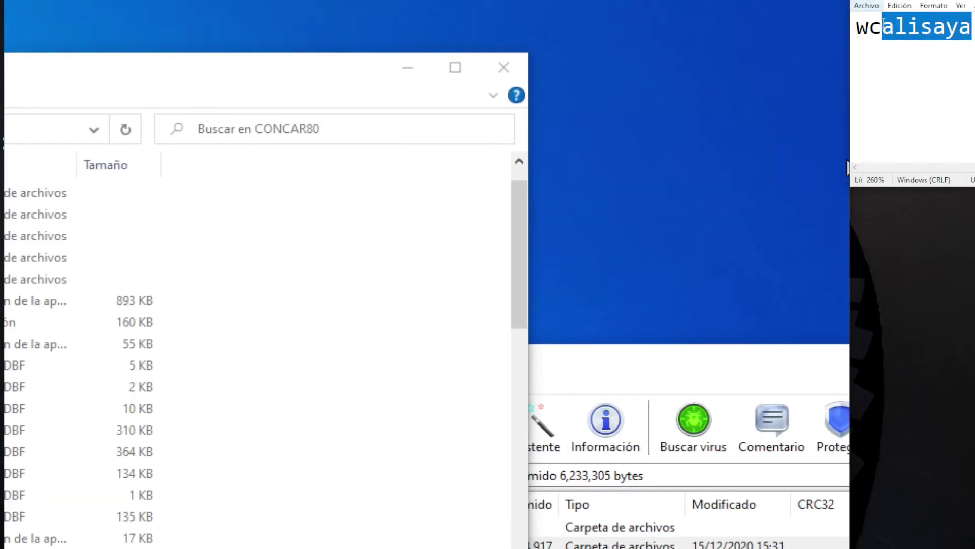
- Add USUARIO and PASWORD headings with the login user name and password beneath them
key("Right")
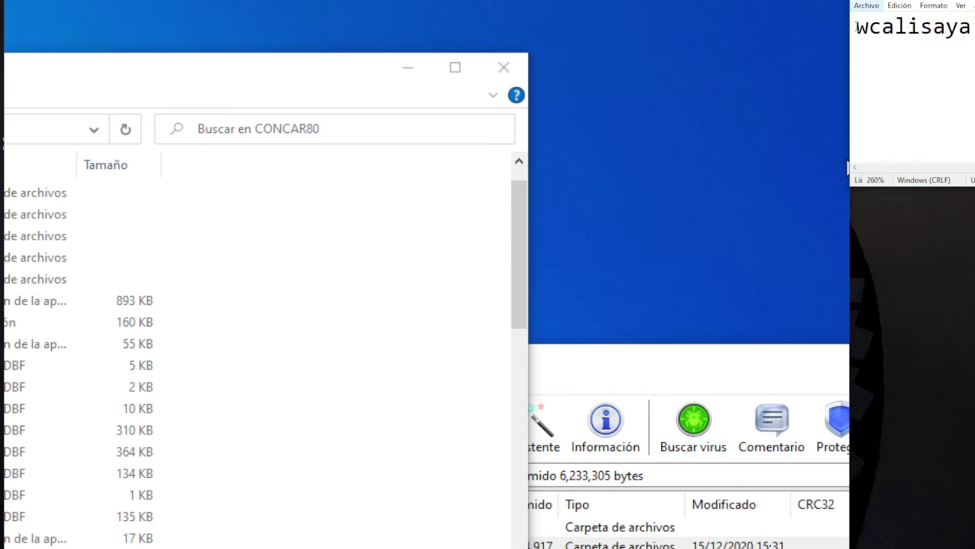
key("Return")
key("Return")
type("USUARIO")
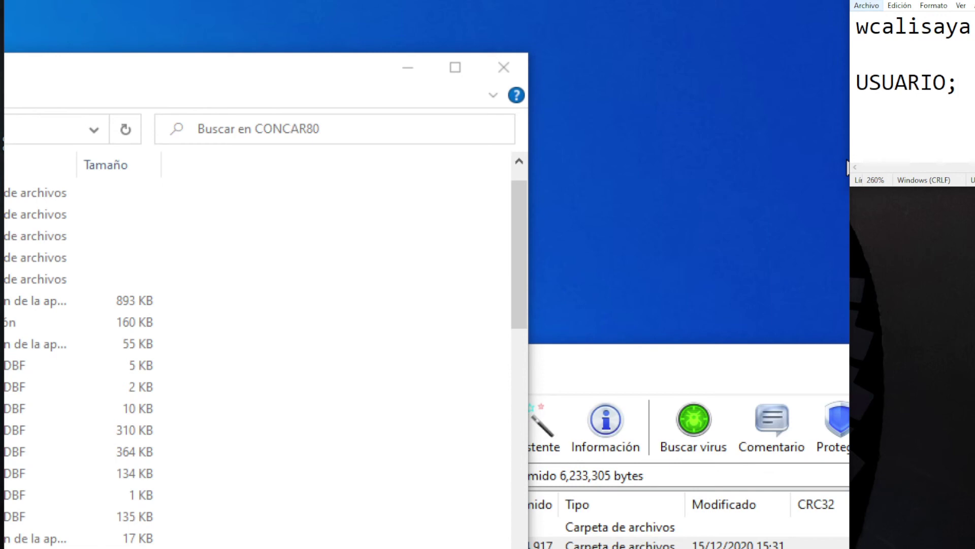
type(";")
key("BackSpace")
key("Return")
type("SIST")
key("Return")
key("Return")
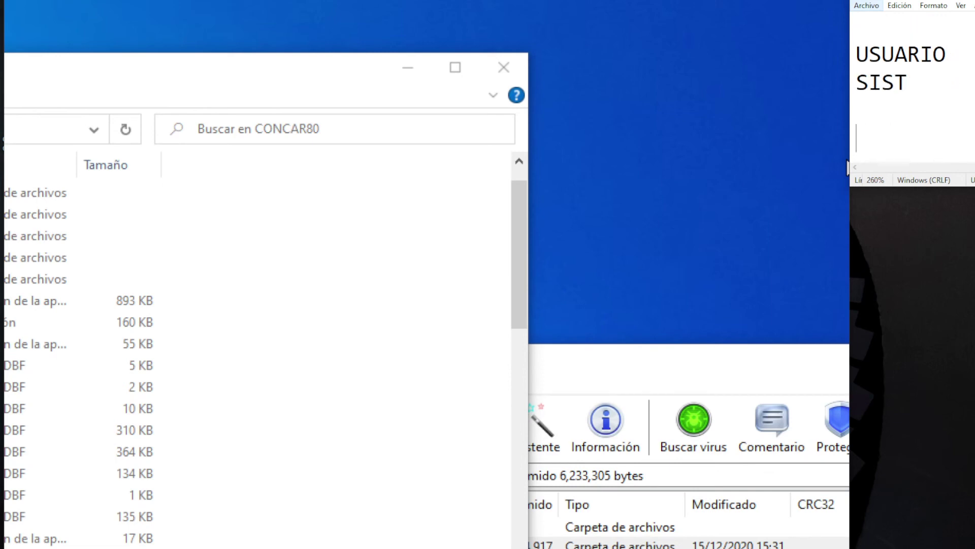
type("PASWORD")
key("Return")
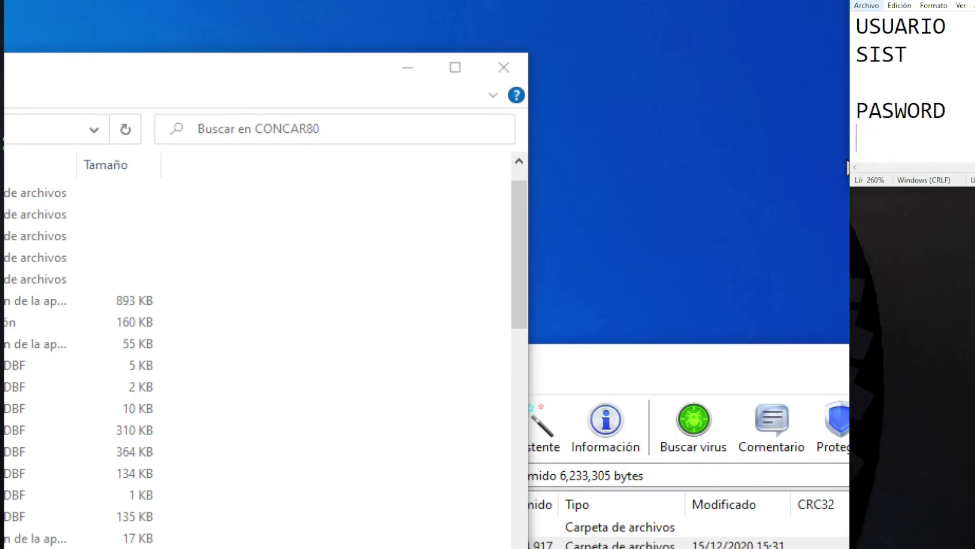
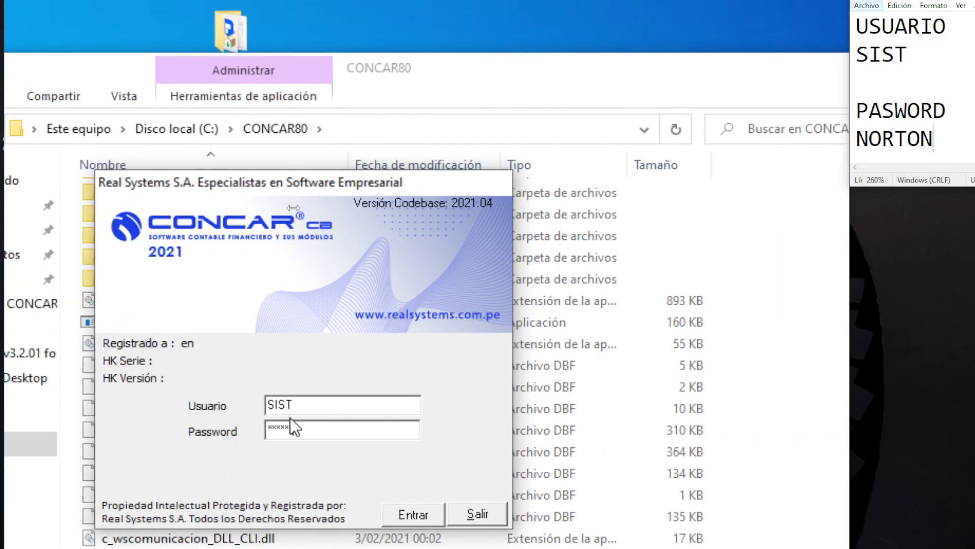
- Confirm the password, choose company 0002 EMP. PCGE 2020, keep fiscal year 2020, and submit
left_click(315, 431)
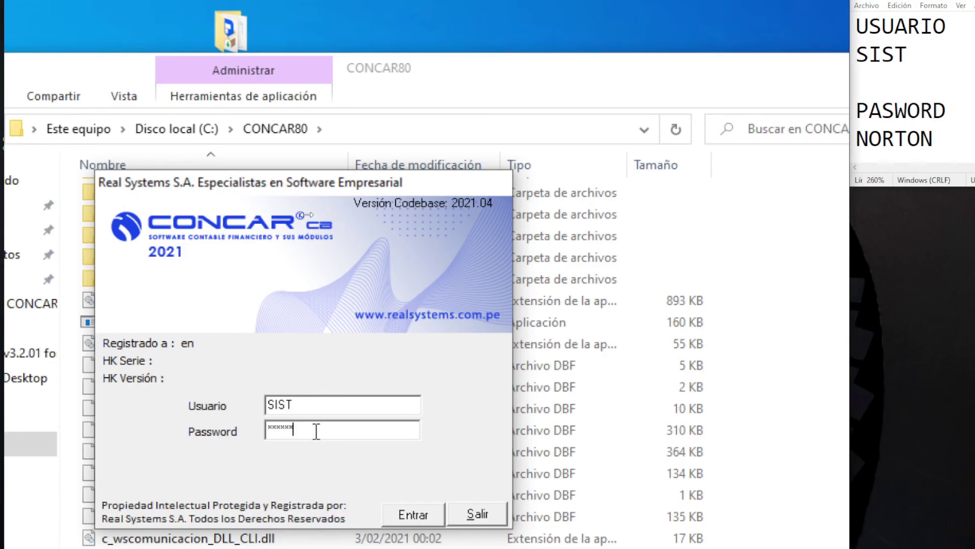
key("Return")
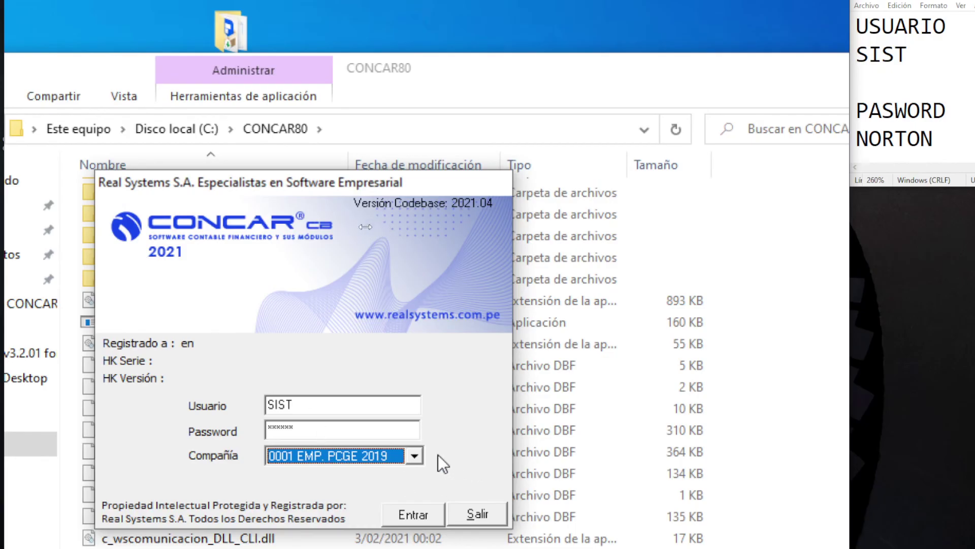
left_click(413, 455)
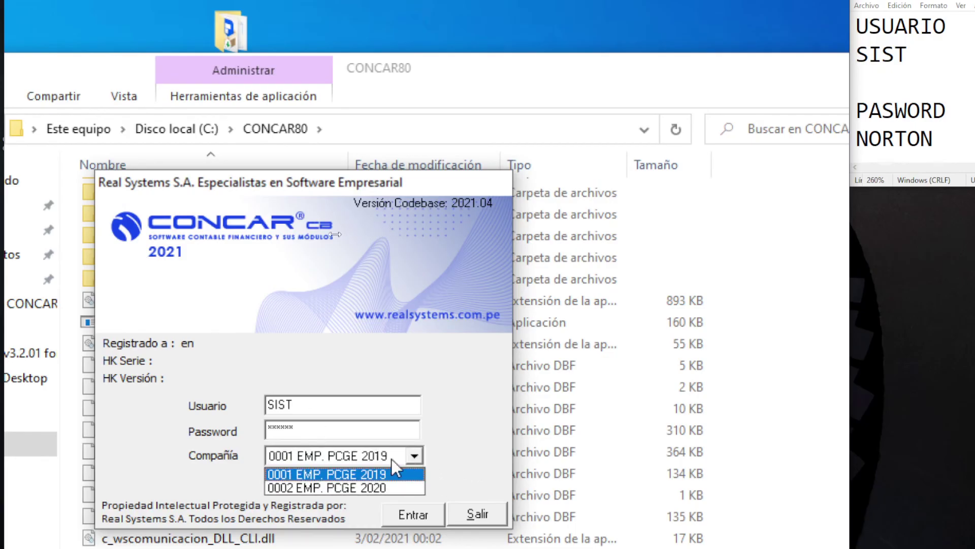
left_click(340, 488)
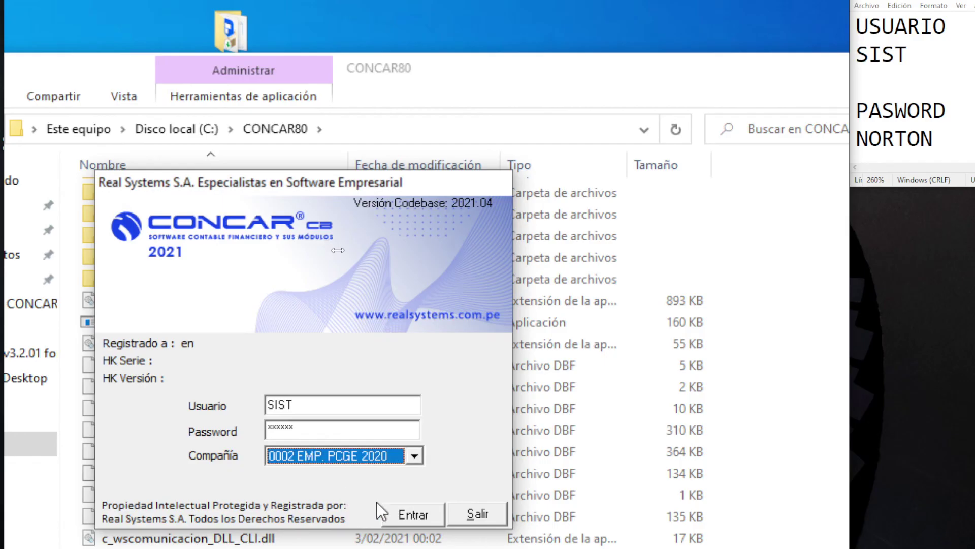
left_click(412, 523)
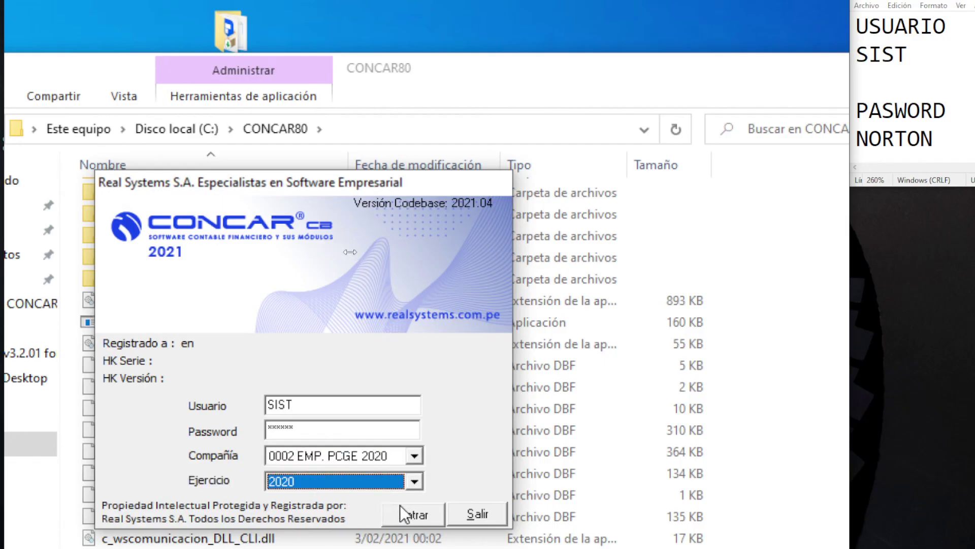
left_click(417, 480)
left_click(418, 480)
left_click(404, 518)
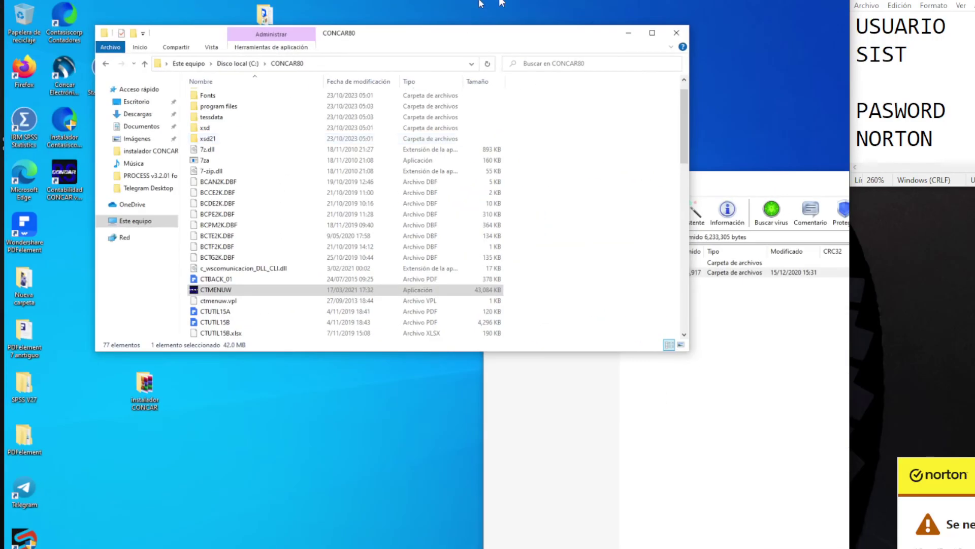
- Minimize the CONCAR80 window and relaunch CONCAR from its desktop shortcut
left_click(628, 33)
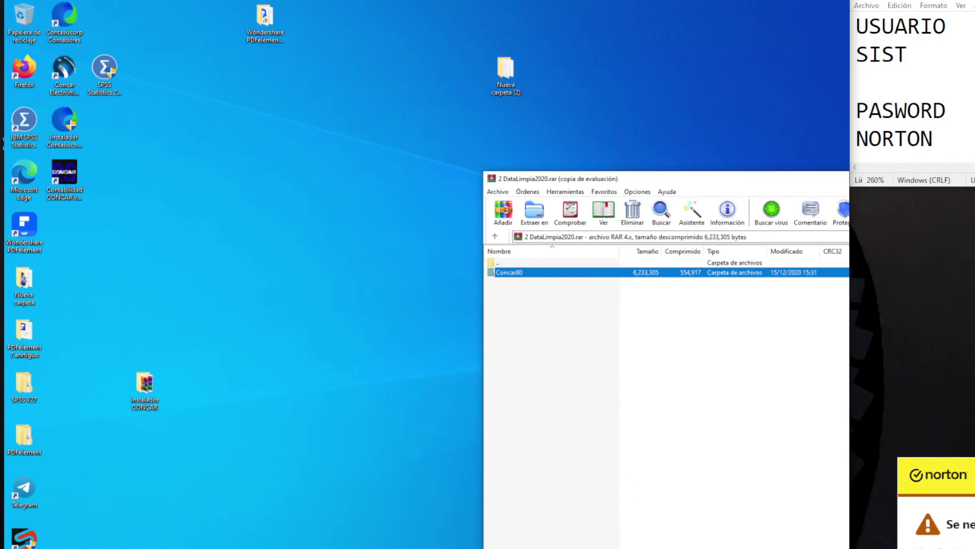
mouse_move(406, 548)
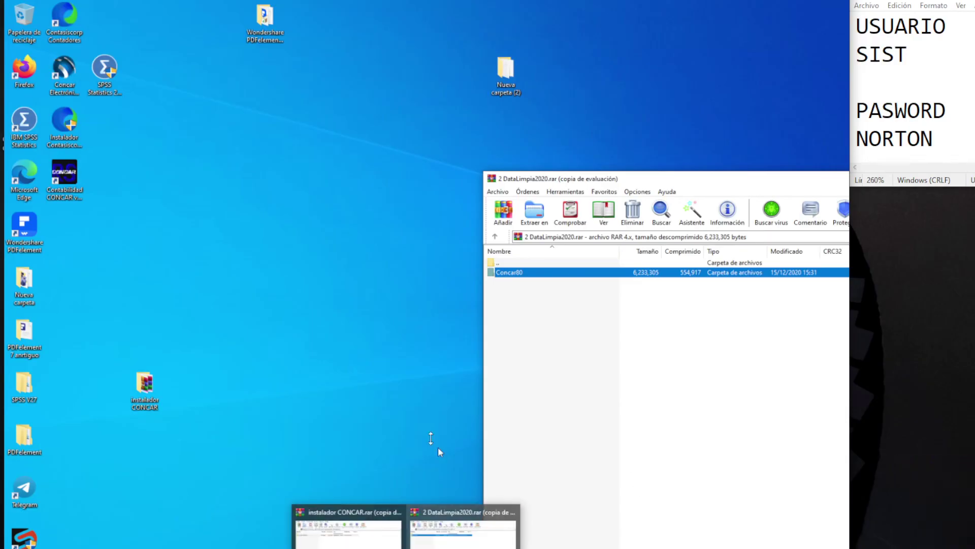
left_click(333, 305)
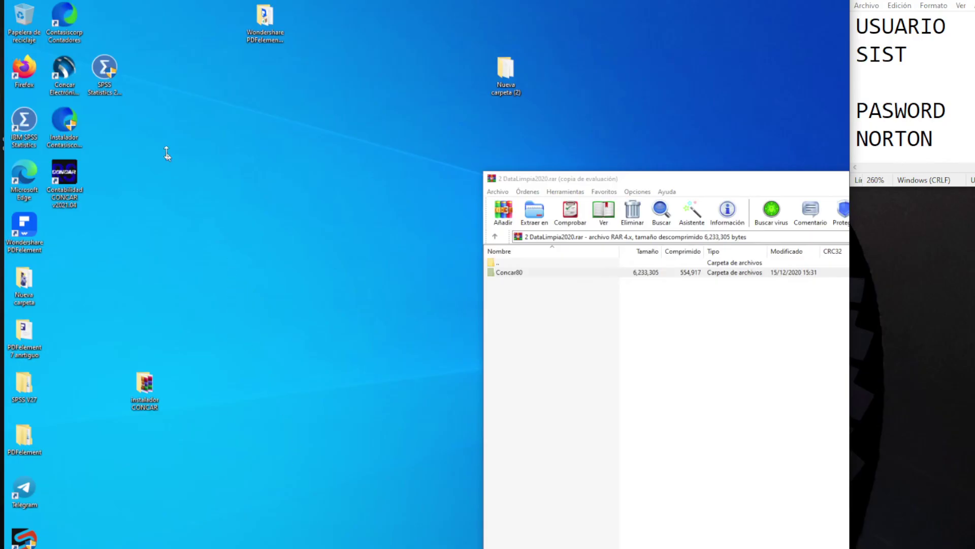
double_click(73, 177)
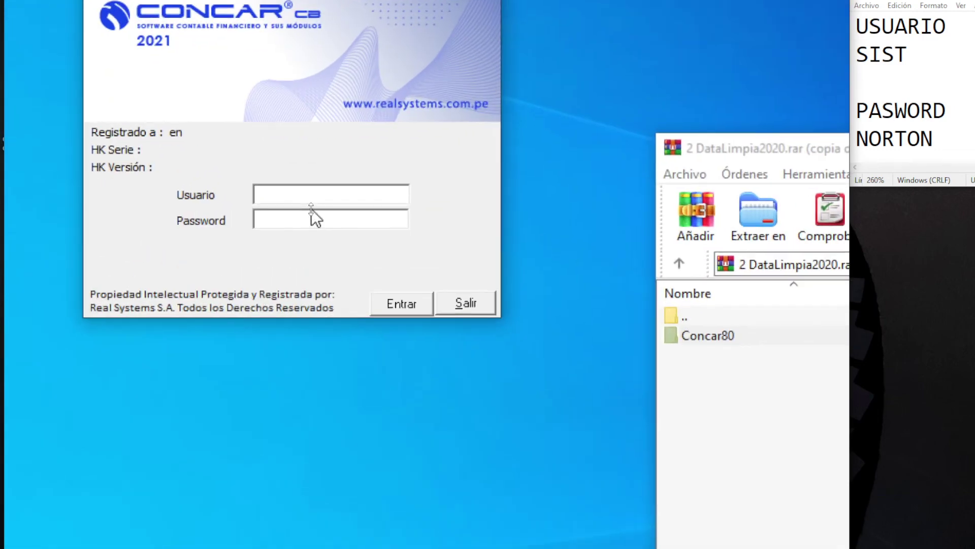
- Log in with the user name and password to company 0002 EMP. PCGE 2020, fiscal year 2020
type("SIST")
key("Tab")
key("Return")
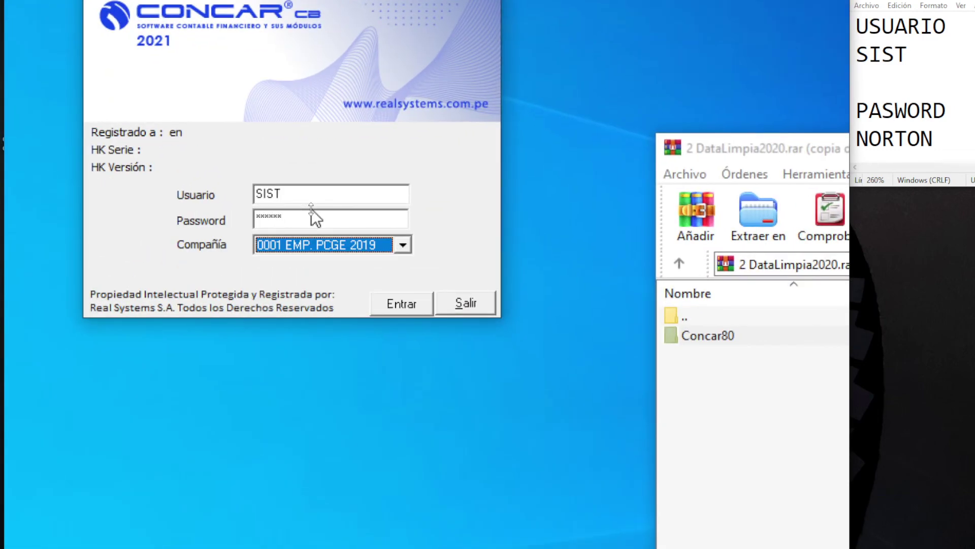
key("Down")
key("Return")
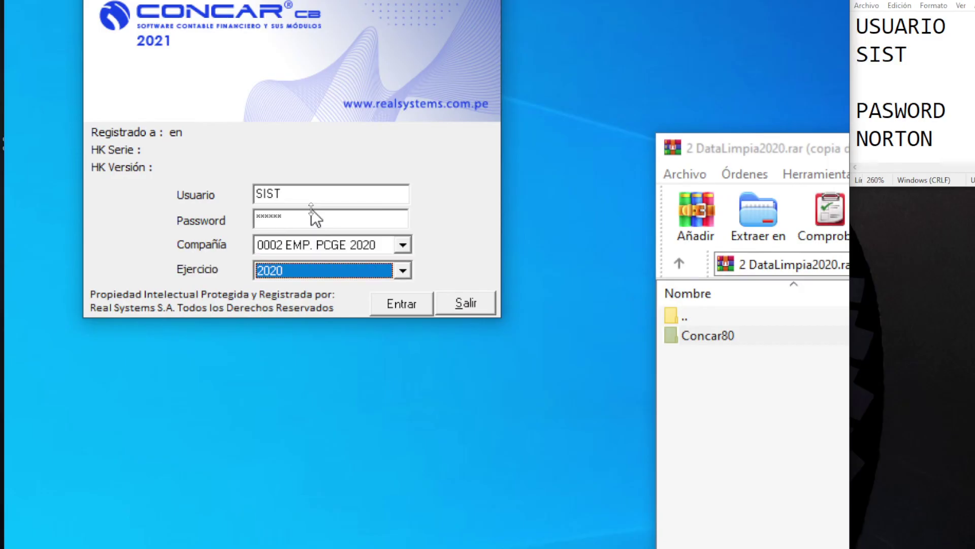
key("Return")
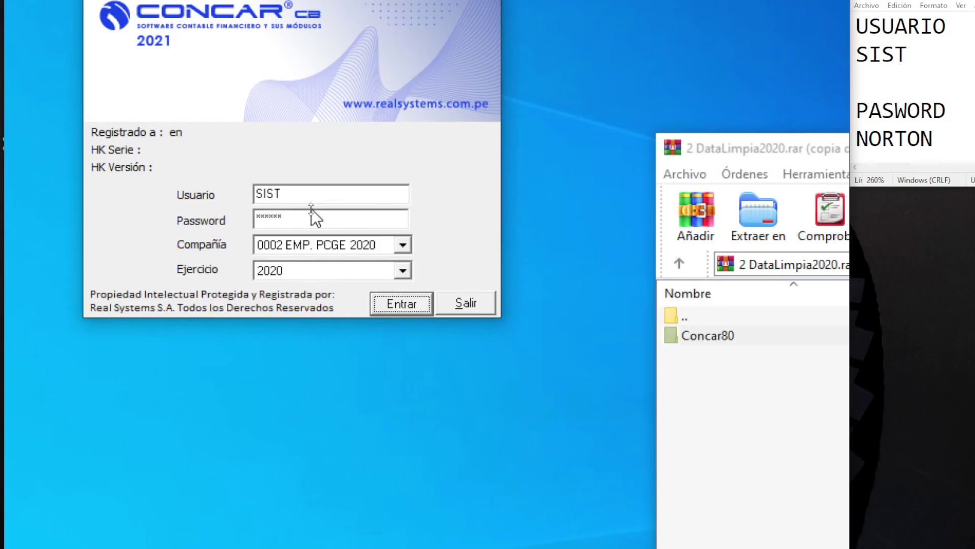
key("Return")
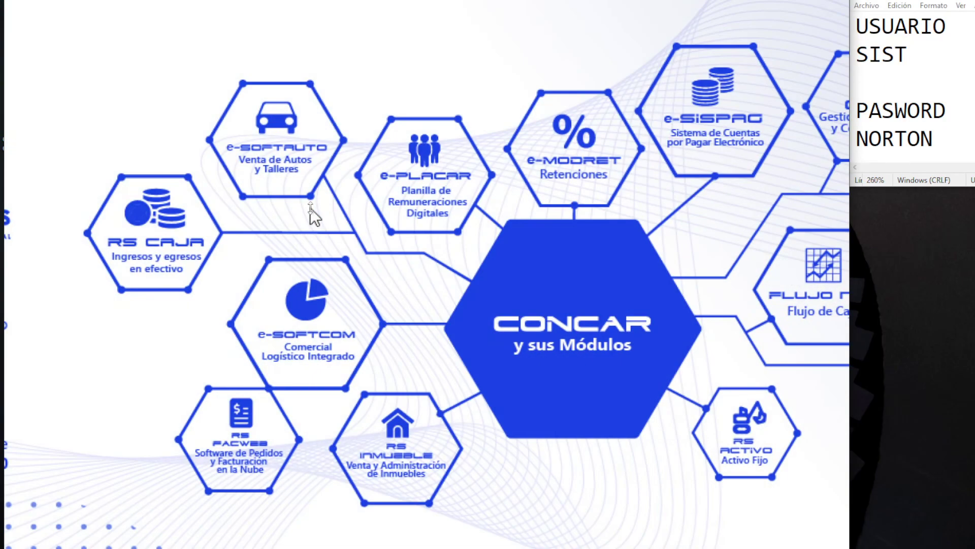